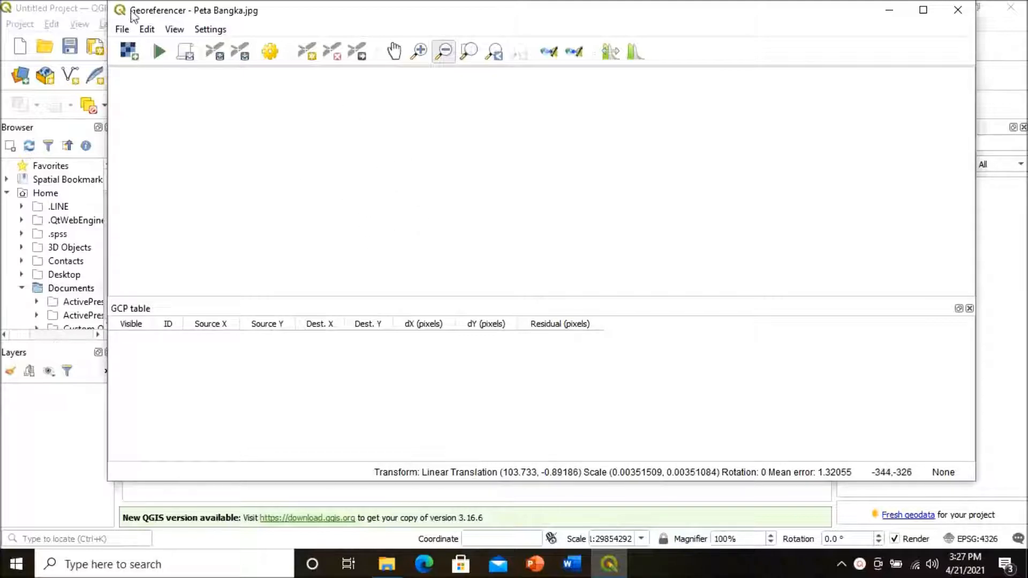
Open the Peta Bangka image from the Georeferencing folder as the raster to georeference
click(129, 53)
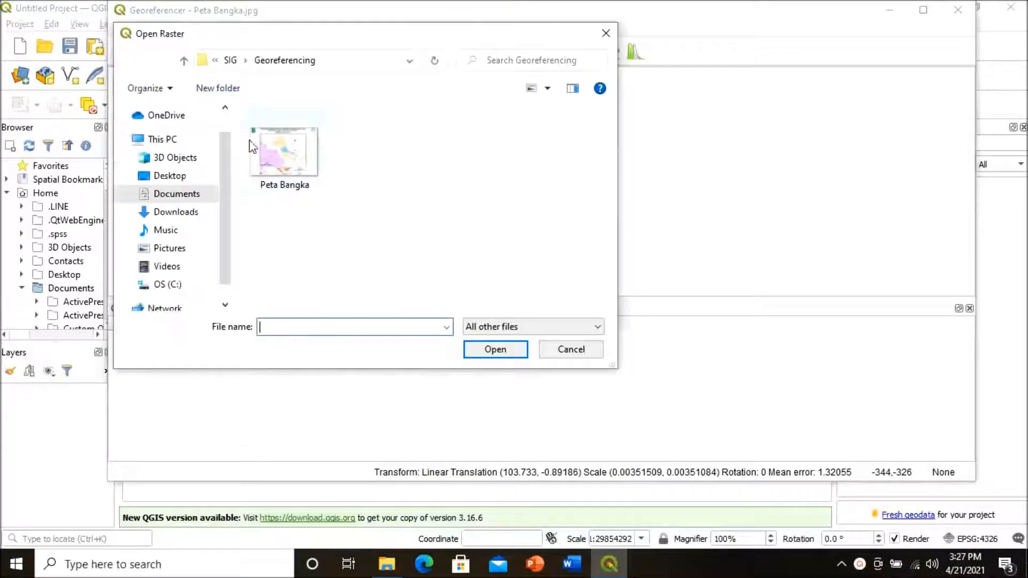
click(265, 161)
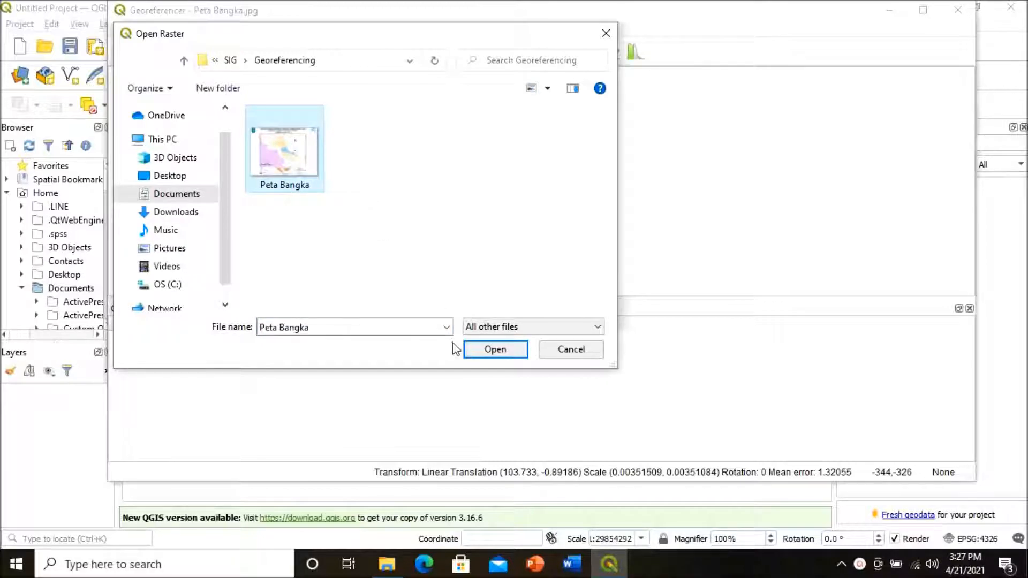
click(485, 351)
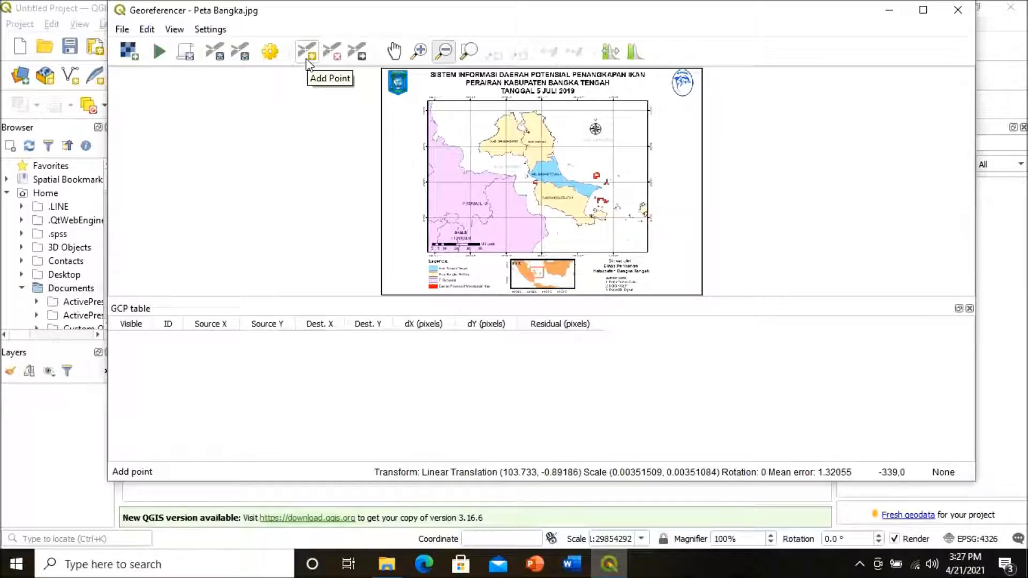
Add a control point at the 104°30'E / 1°30'S grid crossing with X/East 104 30 0 and Y/North -1 30 0
click(393, 58)
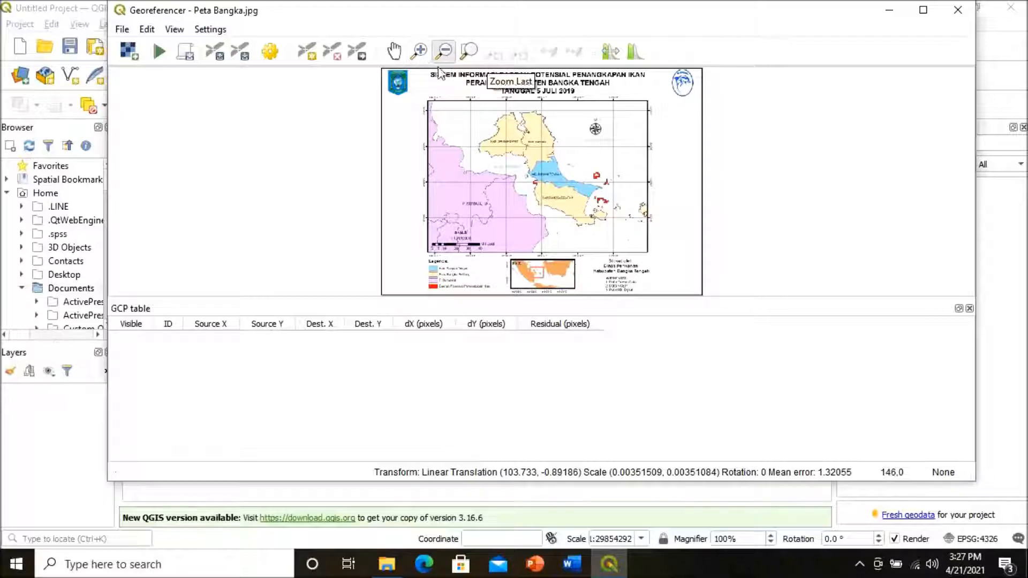
click(419, 50)
click(439, 111)
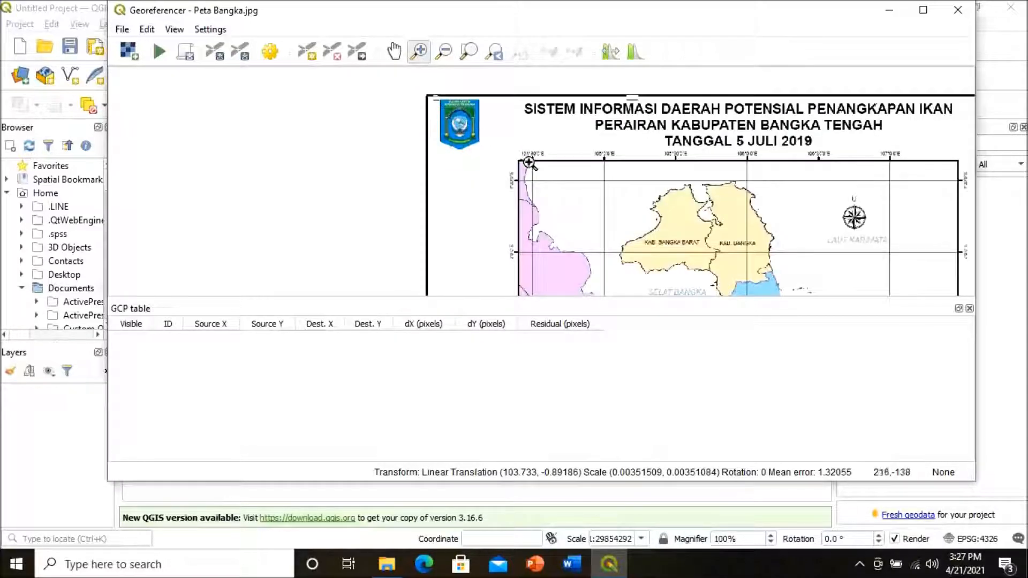
click(531, 169)
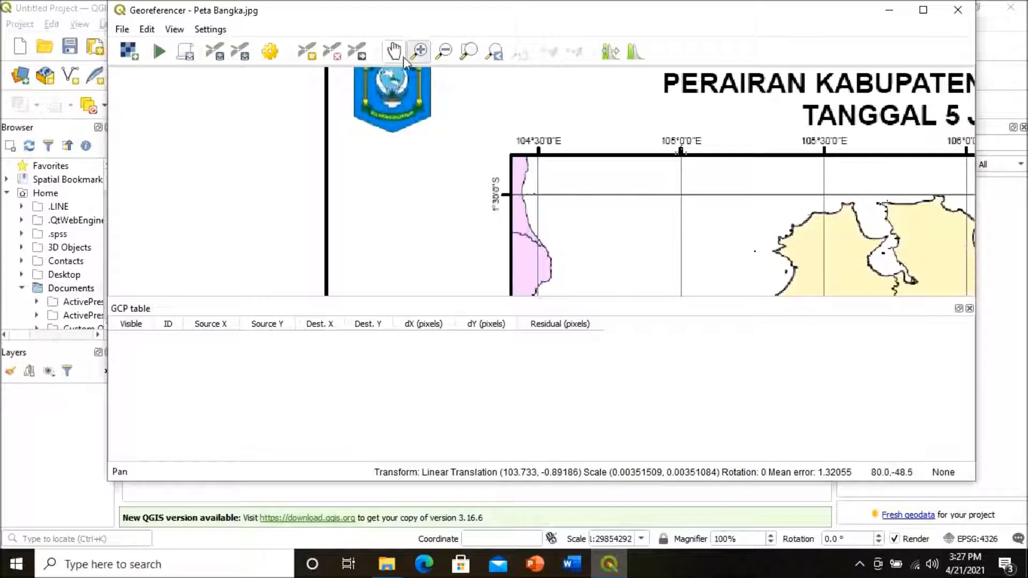
click(530, 193)
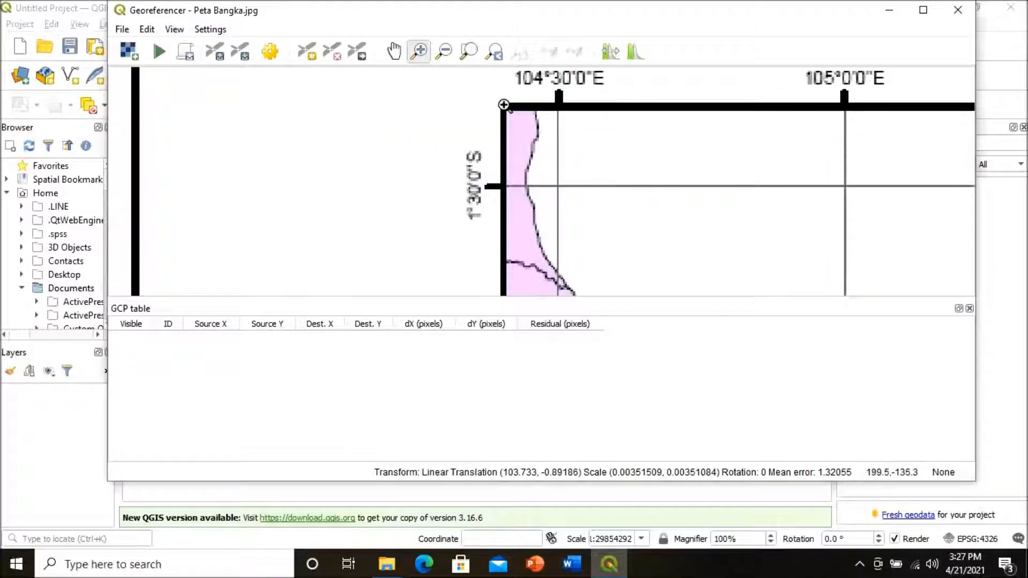
click(308, 56)
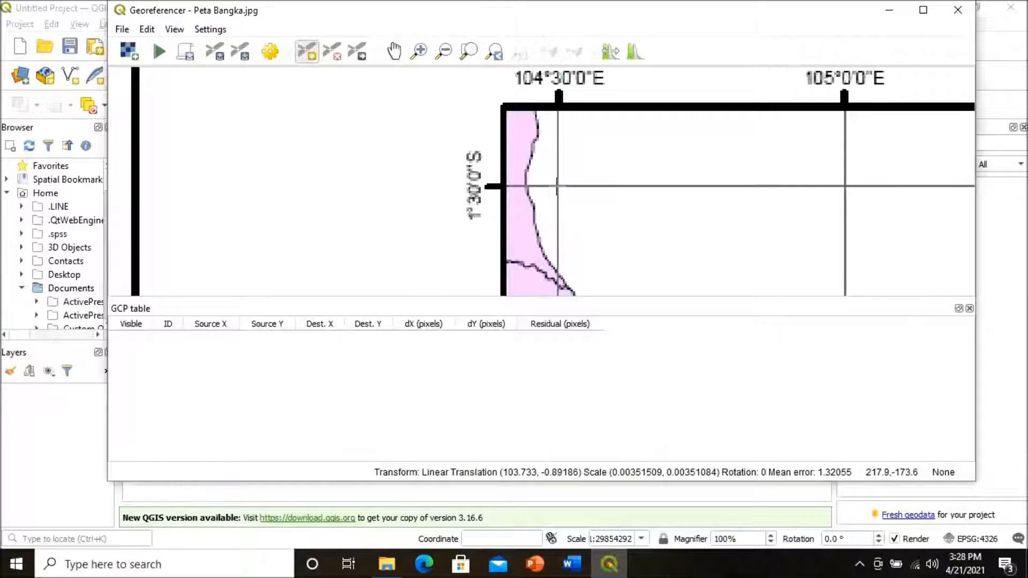
click(557, 186)
click(526, 318)
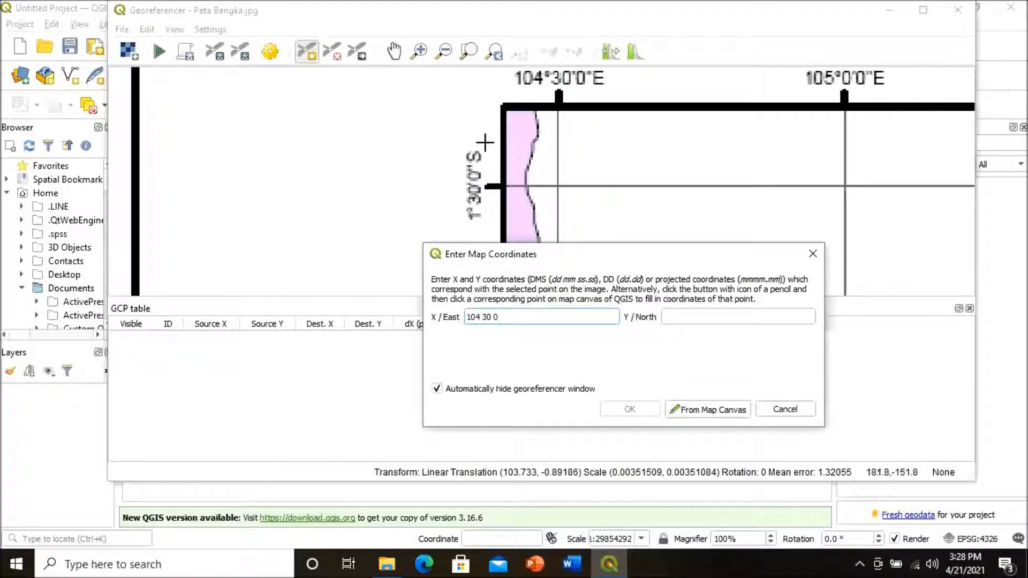
click(688, 317)
text(-)
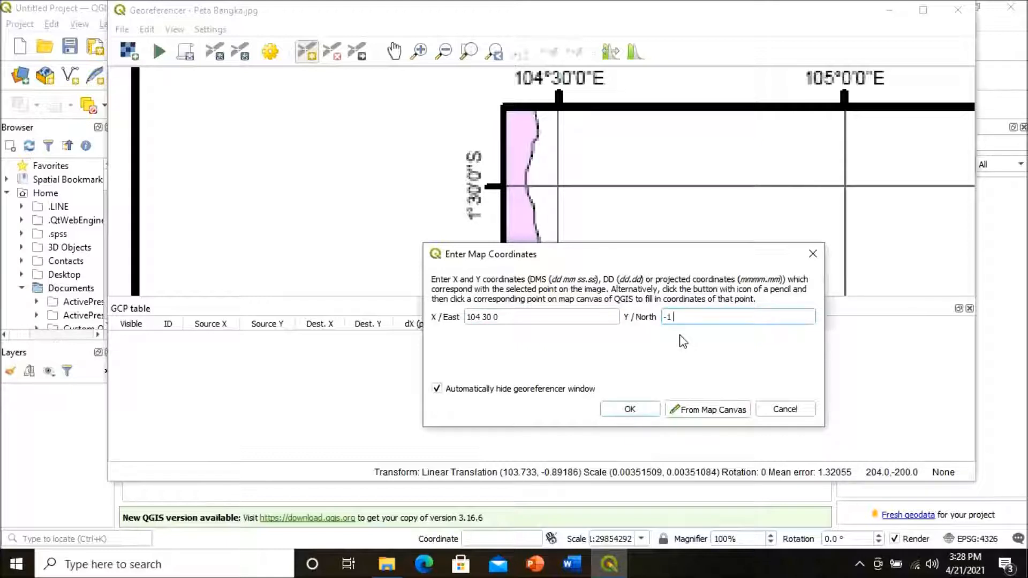
text(1 30 0)
click(630, 410)
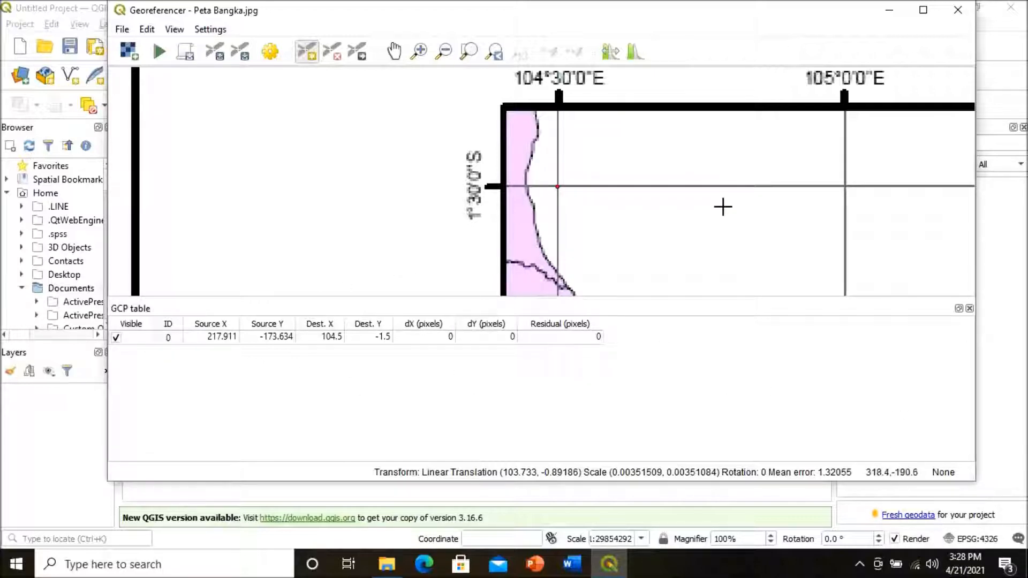
Add a control point at the 107°E / 1°30'S grid crossing with X/East 107 0 0 and Y/North -1 30 0
click(394, 54)
drag(656, 220, 372, 200)
drag(800, 172, 287, 215)
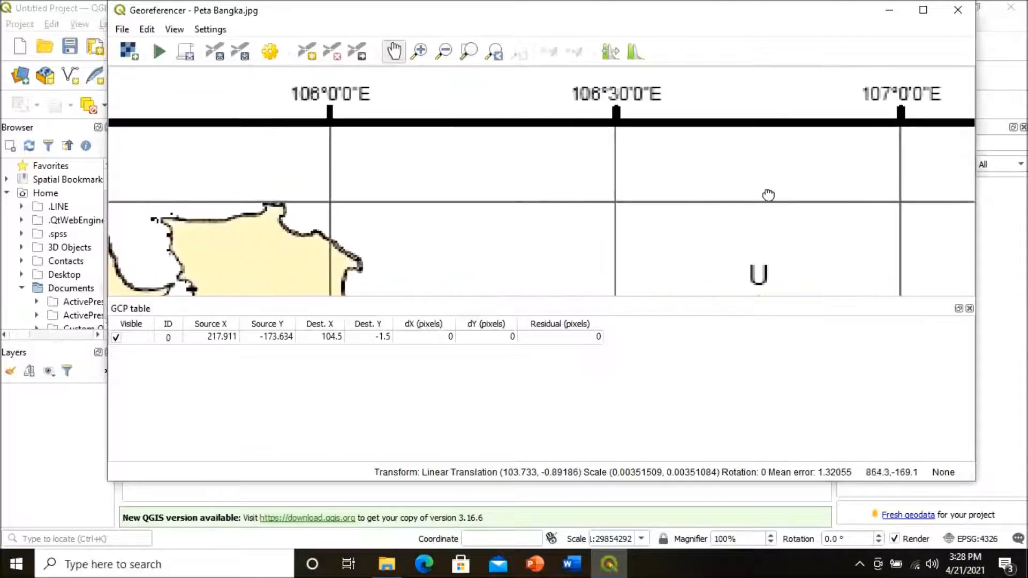
drag(768, 193, 193, 206)
click(306, 51)
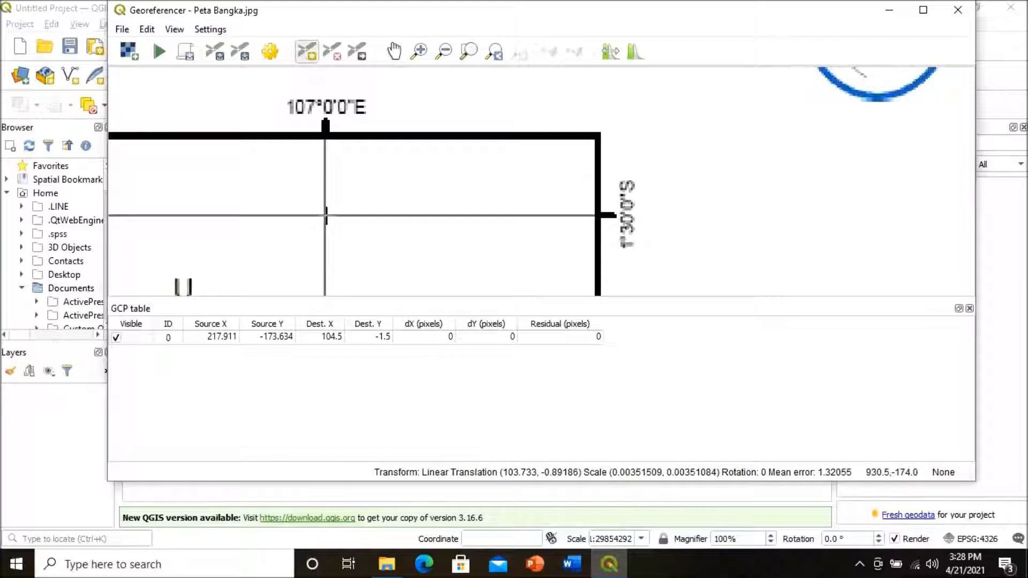
click(326, 216)
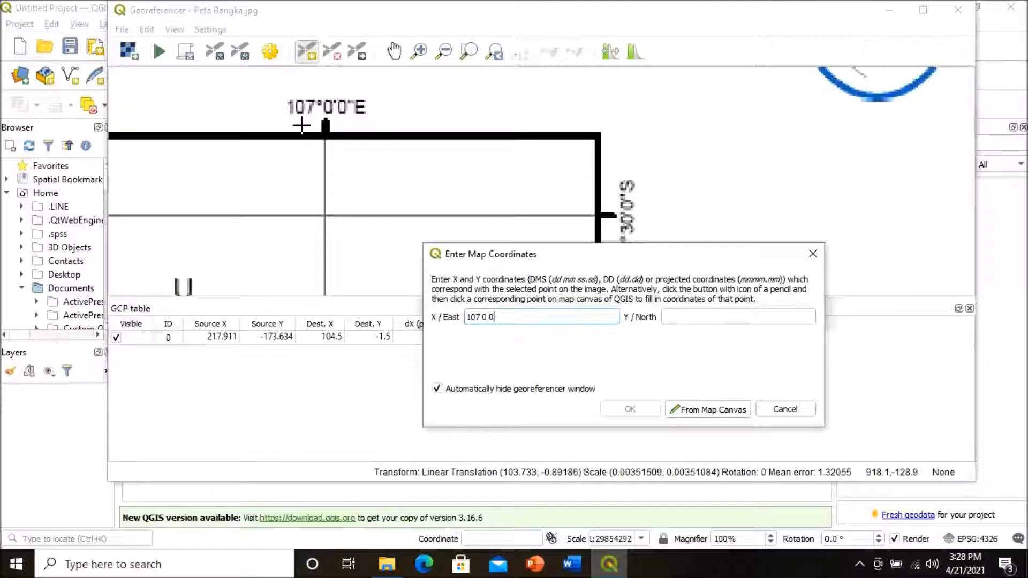
click(706, 313)
text(-)
key(BackSpace)
key(BackSpace)
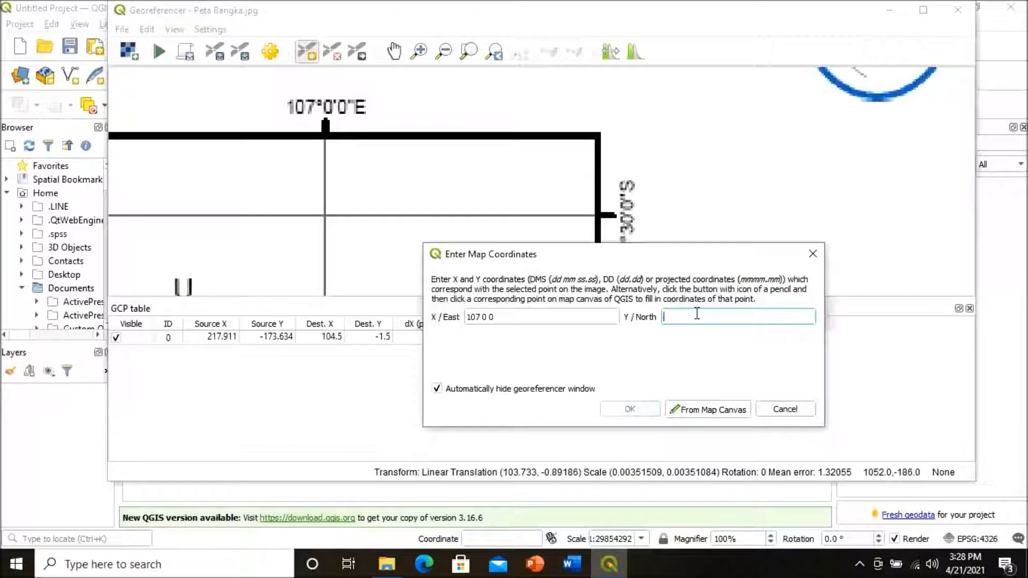
text(-30 0)
drag(696, 262, 640, 307)
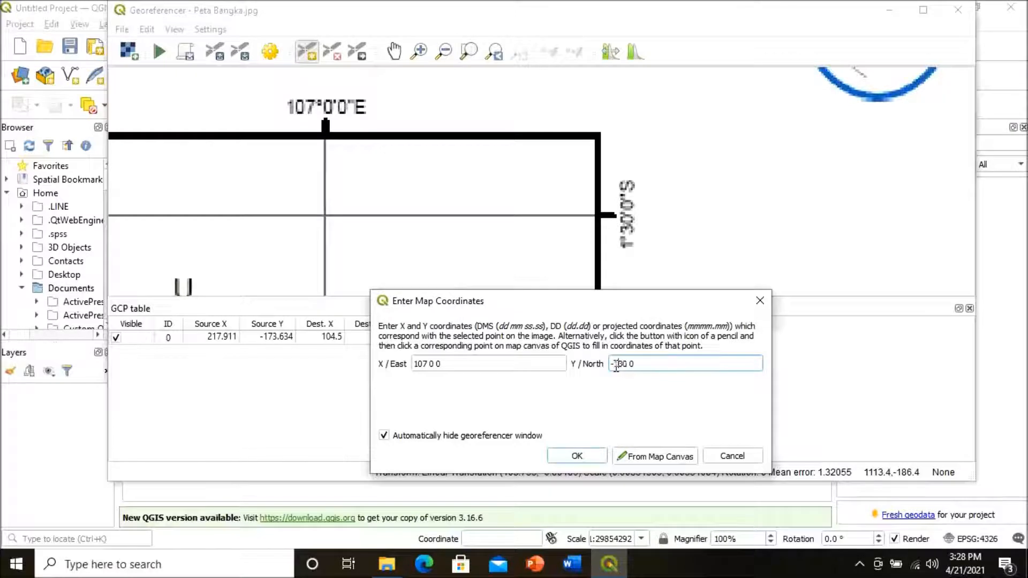
click(577, 456)
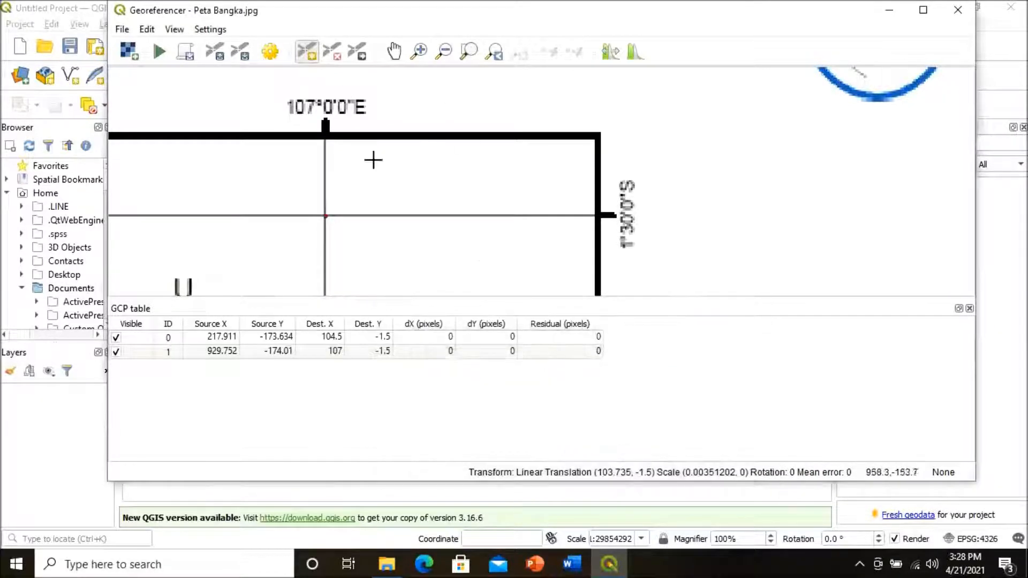
Place a control point on the grid crossing of 107°E and 3°S in the map's southeast
click(394, 52)
drag(379, 244, 440, 134)
click(444, 51)
click(469, 158)
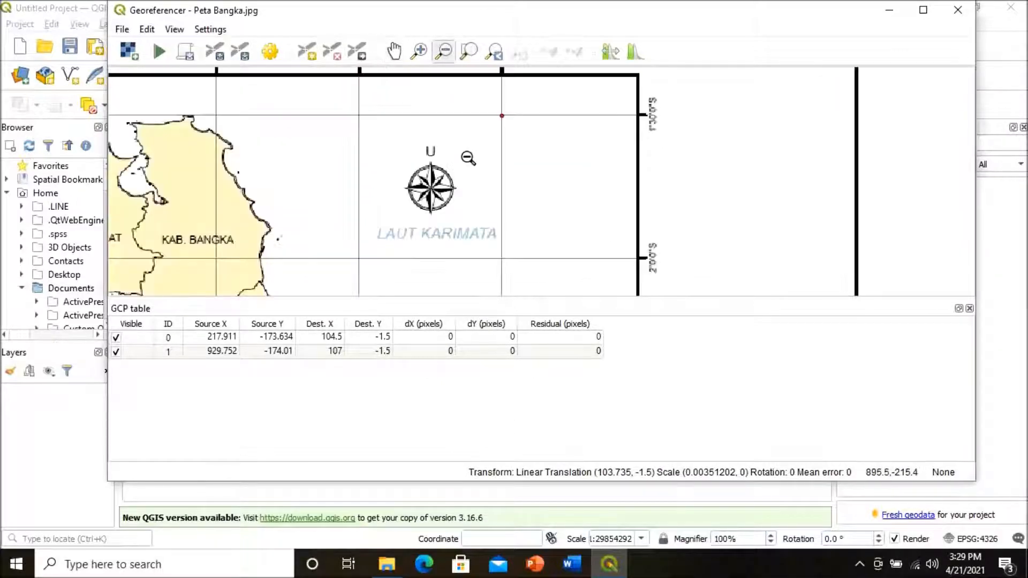
click(497, 201)
click(394, 52)
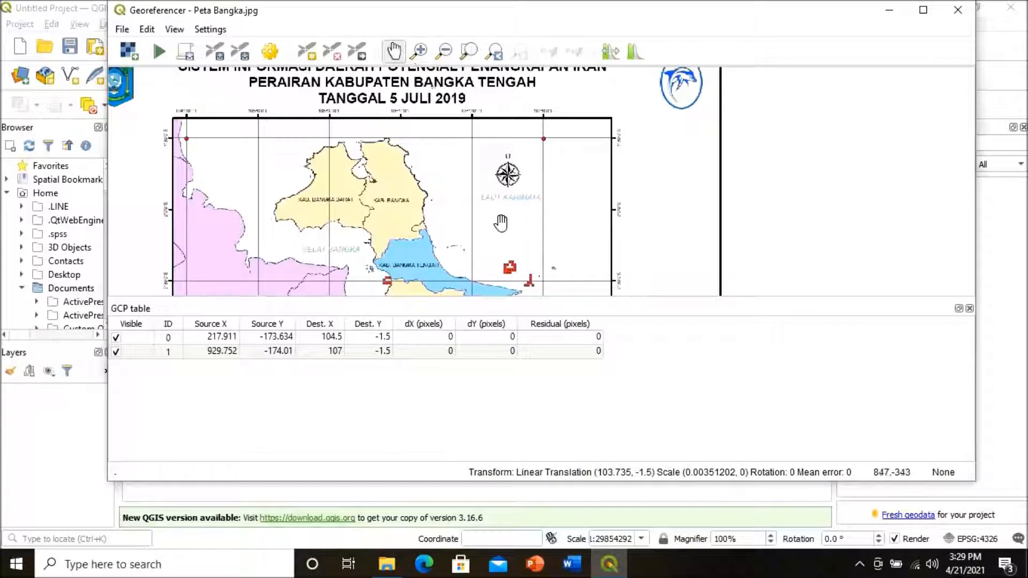
drag(501, 222, 500, 119)
drag(553, 241, 546, 180)
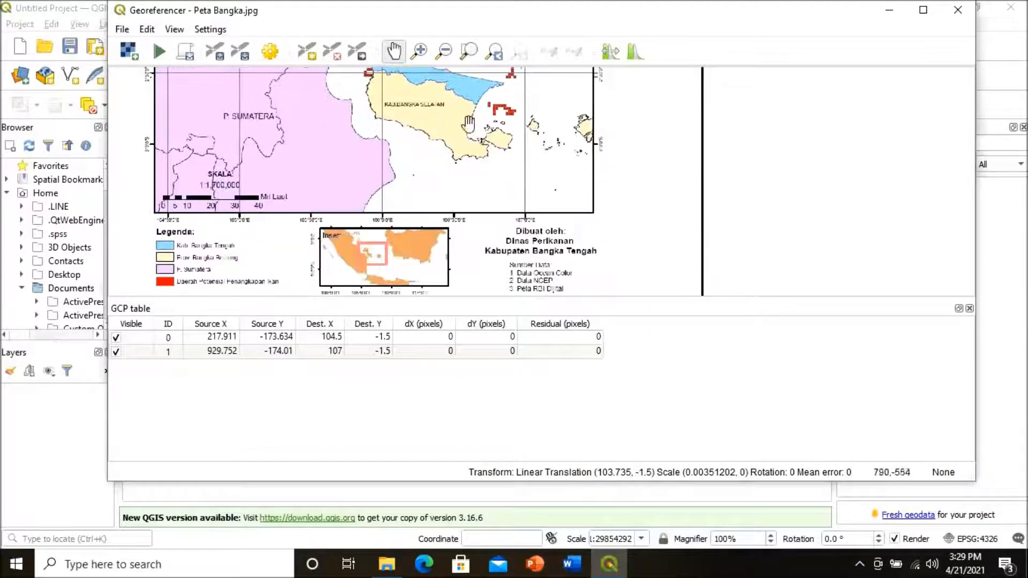
drag(511, 140, 513, 182)
click(421, 53)
click(533, 182)
click(527, 201)
click(394, 52)
drag(510, 186, 516, 137)
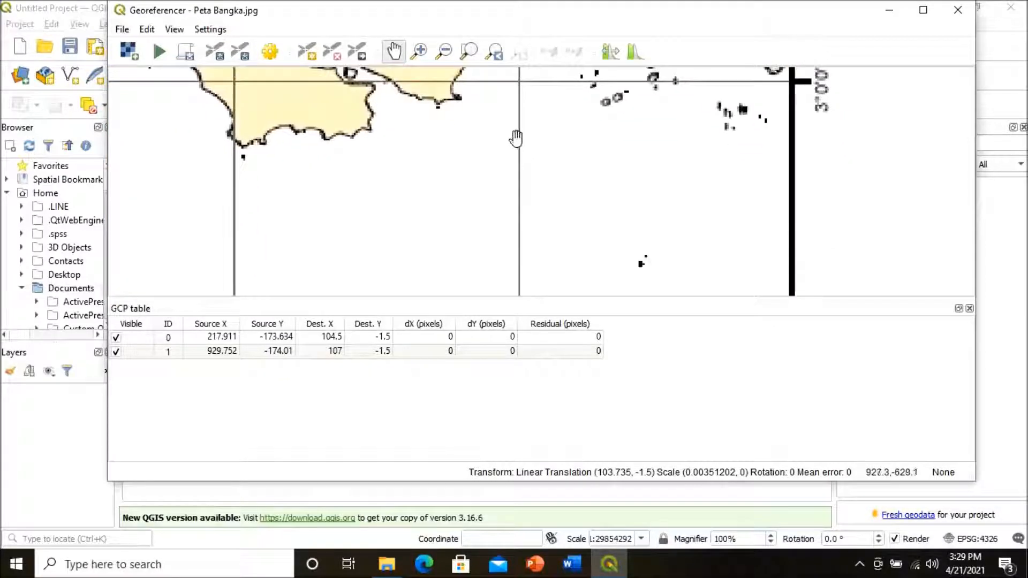
click(307, 51)
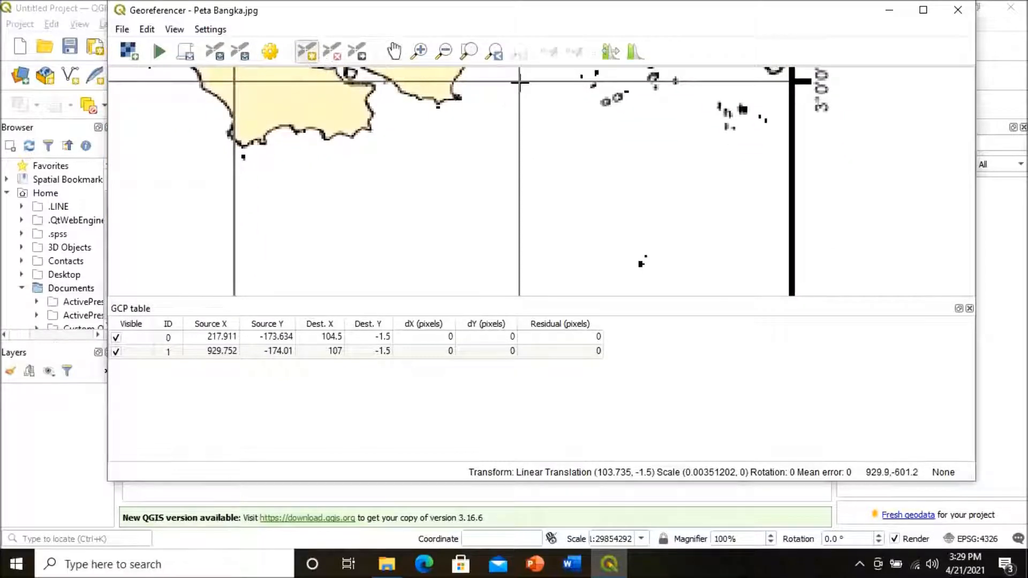
click(519, 82)
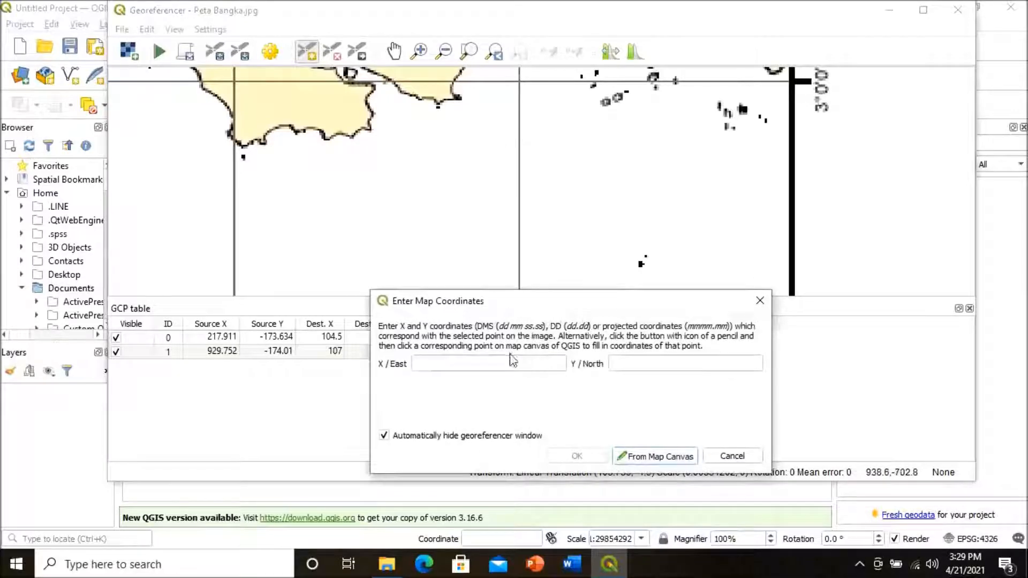
Give the southeast control point the map coordinates X/East 107 0 0 and Y/North -3 0 0
click(394, 51)
drag(561, 239, 550, 130)
click(474, 366)
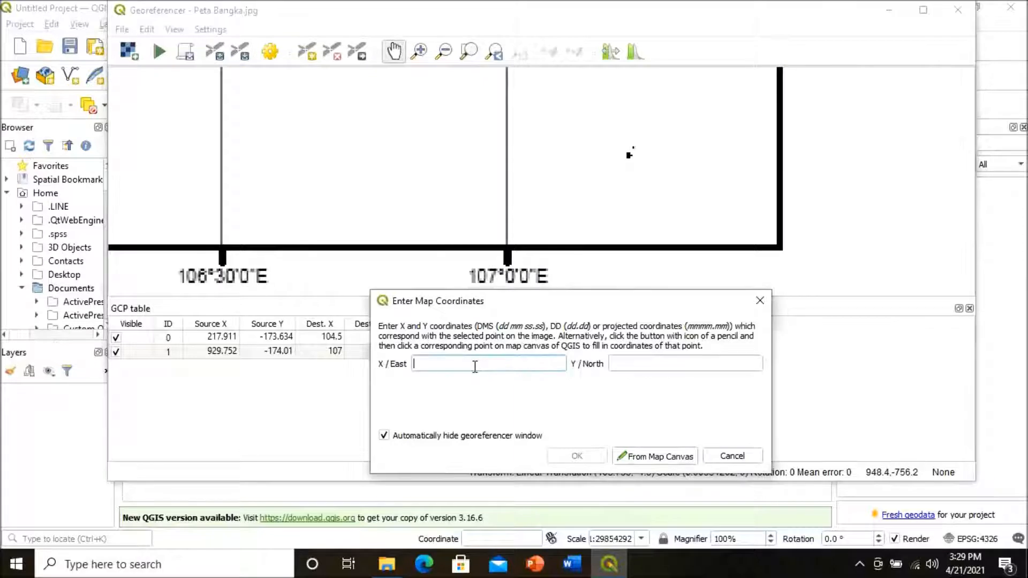
text(107 0 0)
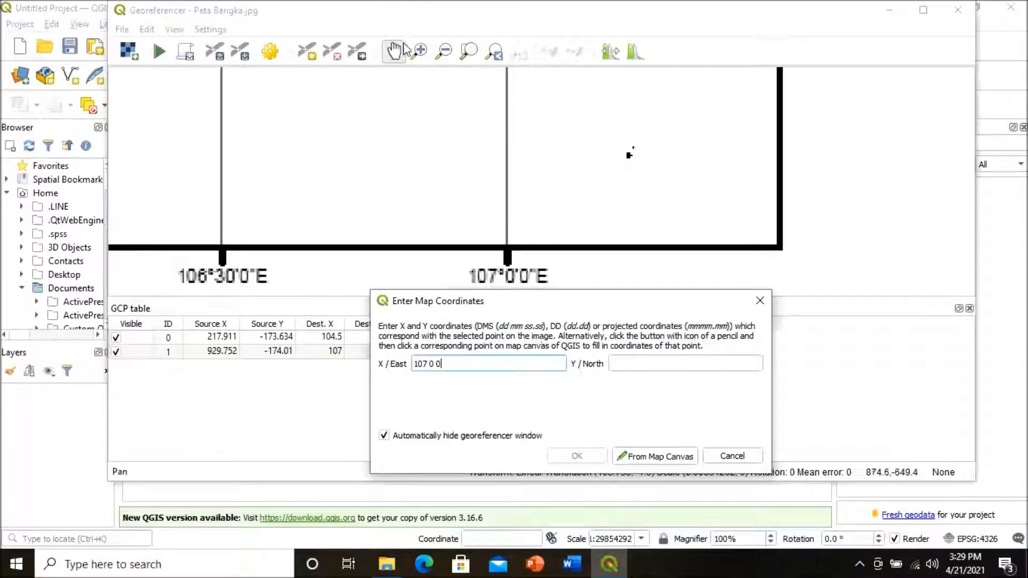
drag(430, 100, 432, 168)
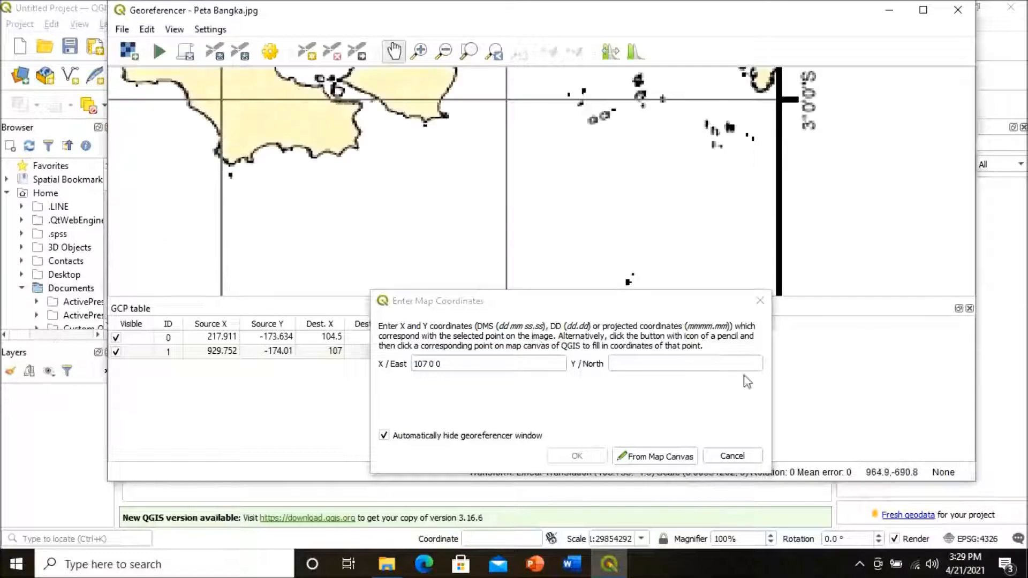
click(653, 366)
text(-)
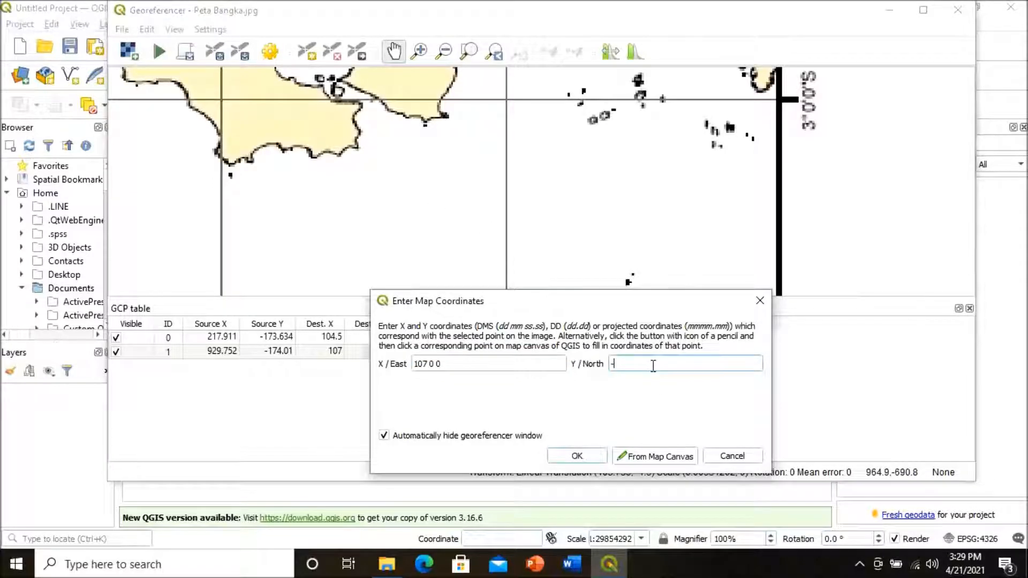
key(BackSpace)
text(3)
key(BackSpace)
text(-)
click(577, 455)
Add a control point at the 104°30'E / 3°S grid crossing with X/East 104 30 0 and Y/North -3 0 0
drag(315, 163, 934, 209)
drag(126, 189, 502, 163)
drag(238, 213, 557, 197)
drag(359, 229, 386, 161)
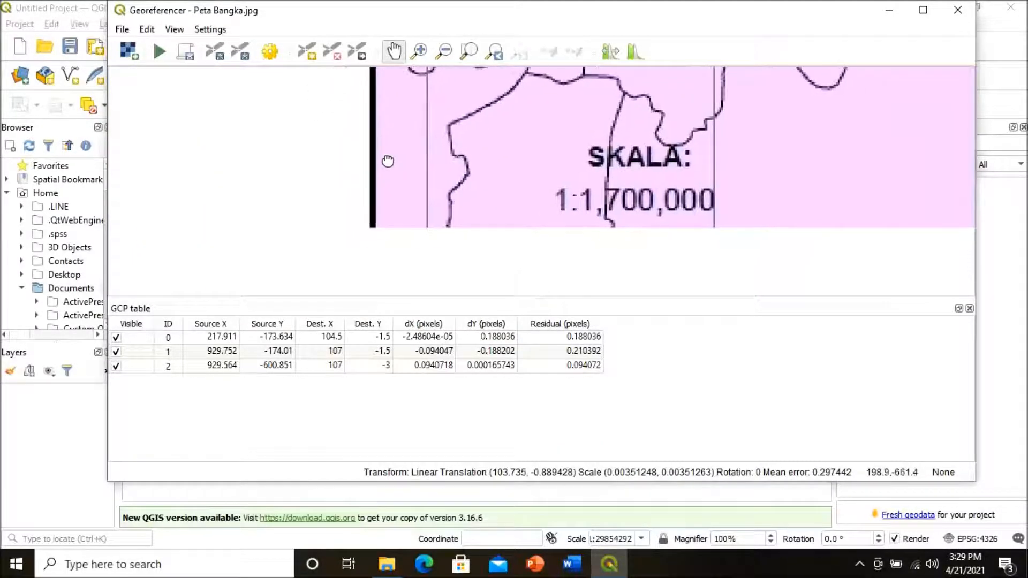
click(438, 58)
click(457, 141)
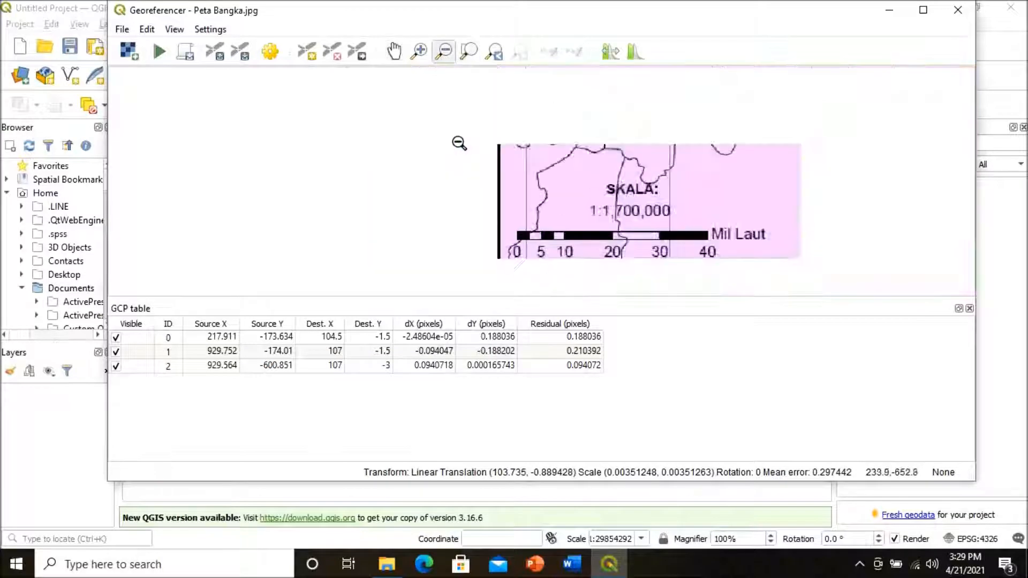
click(309, 52)
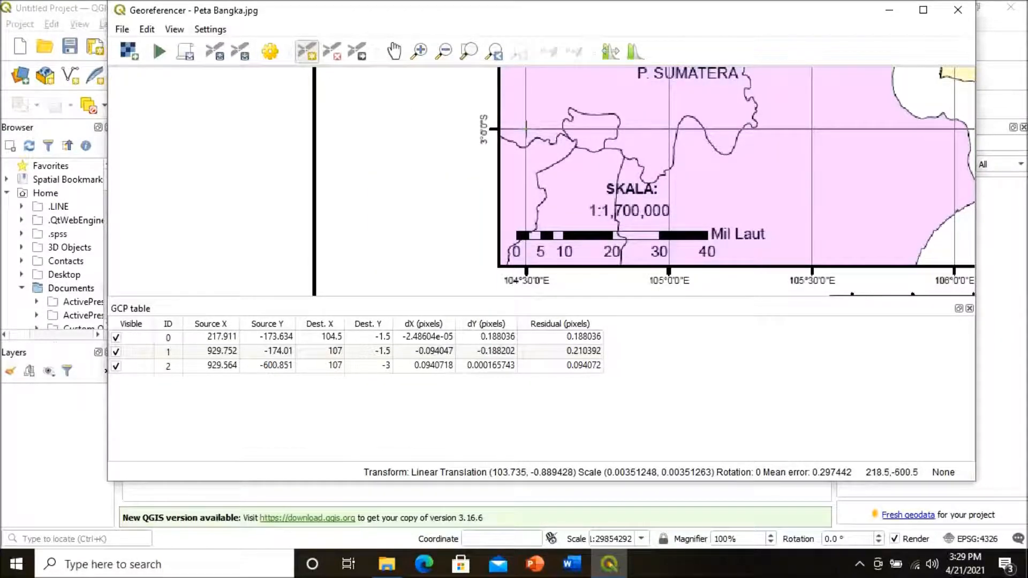
click(526, 128)
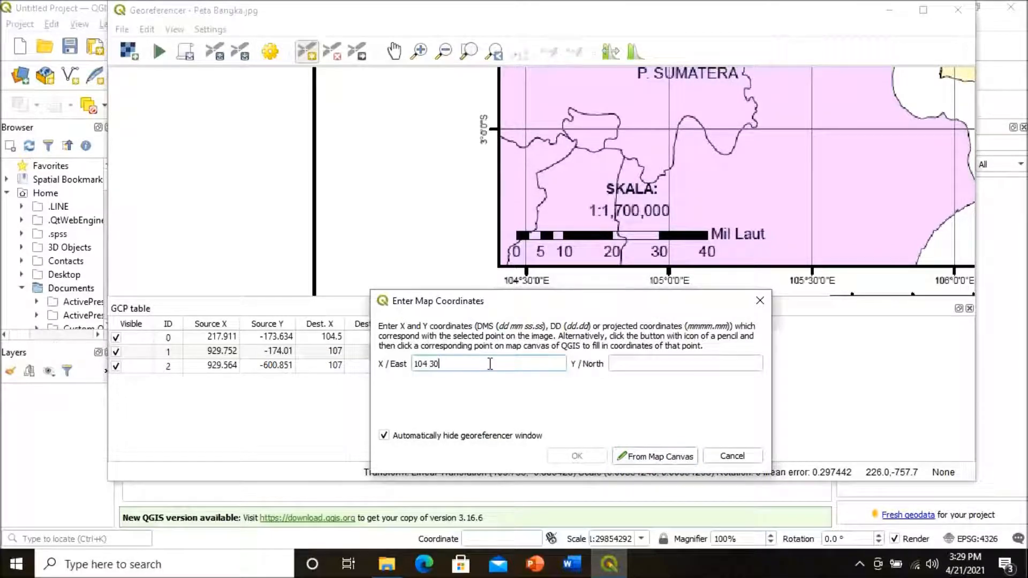
click(613, 364)
text(3 0 0)
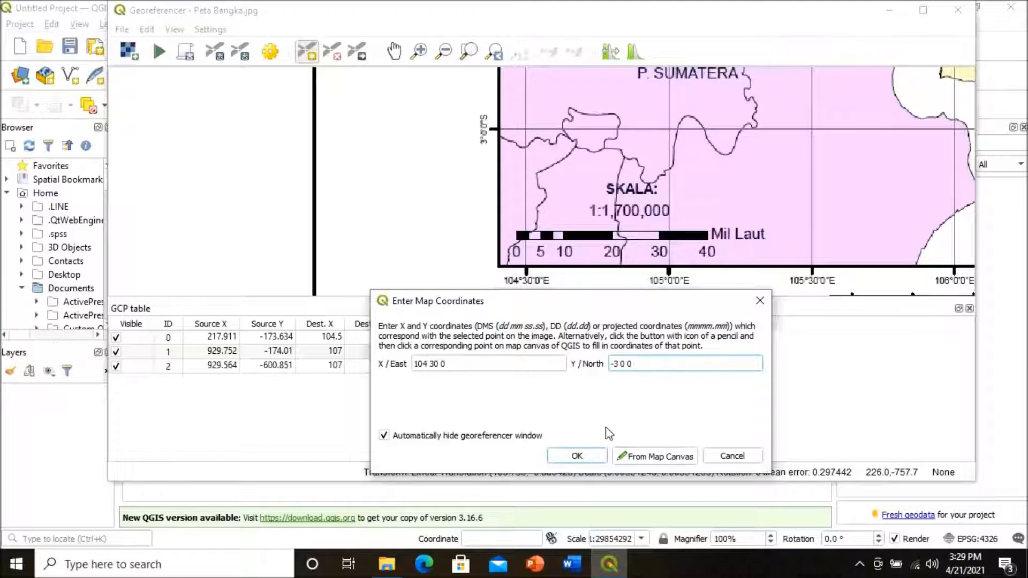
click(578, 457)
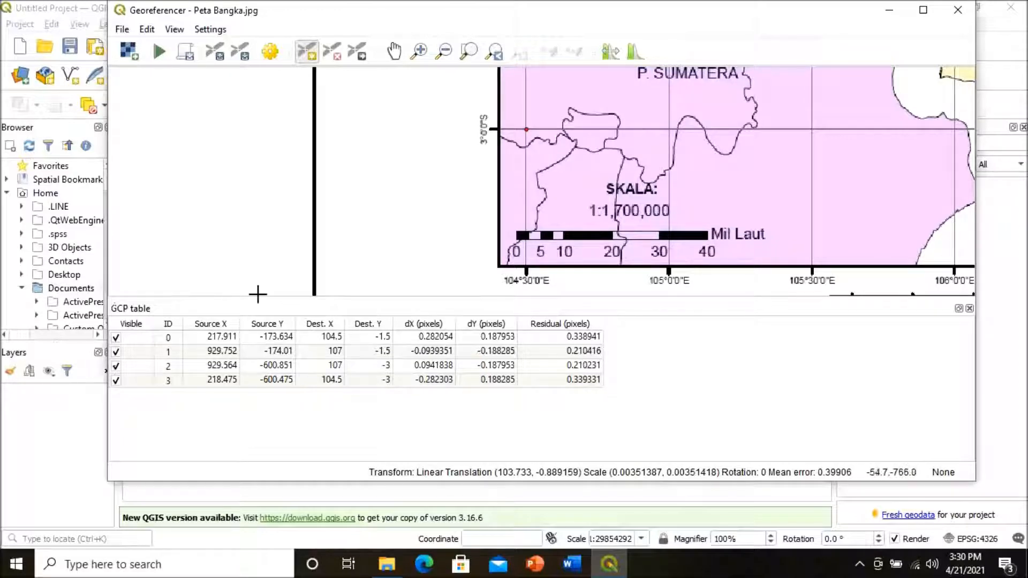
Georeference the map with Linear transformation, Nearest neighbour resampling, EPSG:4326 and output Peta Bangka_modified.tif, saving GCP points, then close the Georeferencer
click(444, 51)
click(538, 141)
click(587, 161)
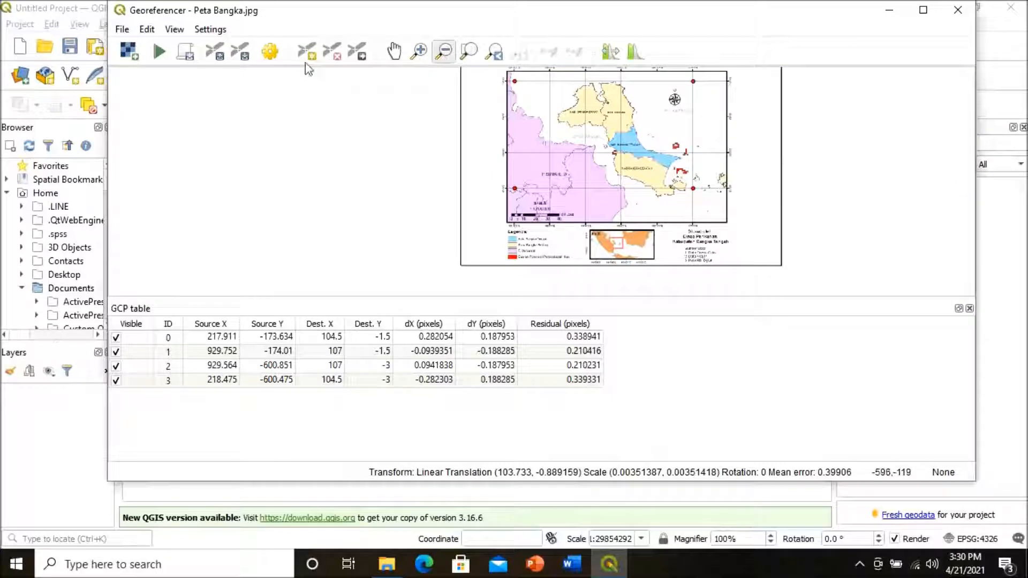
click(271, 52)
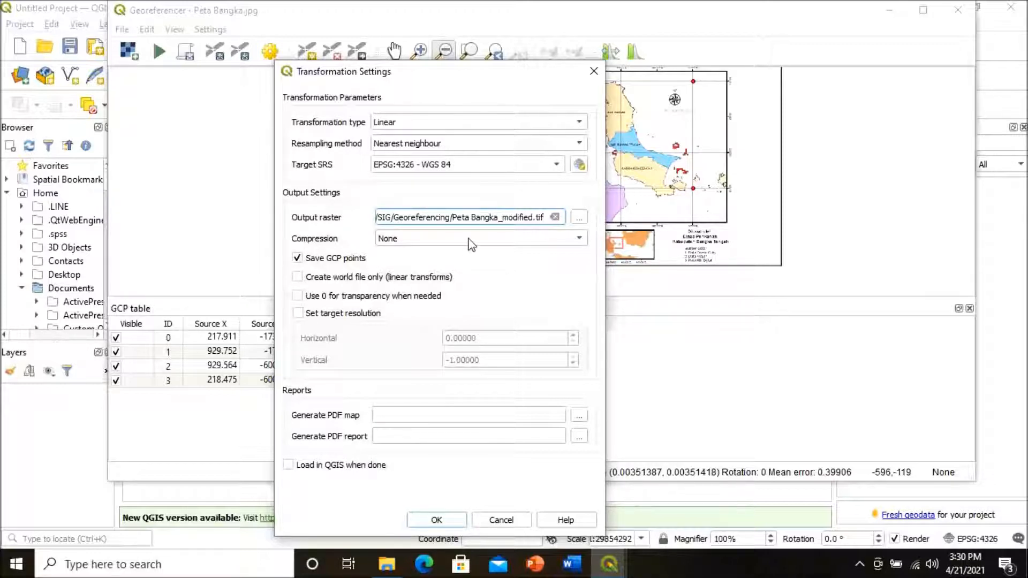
click(437, 520)
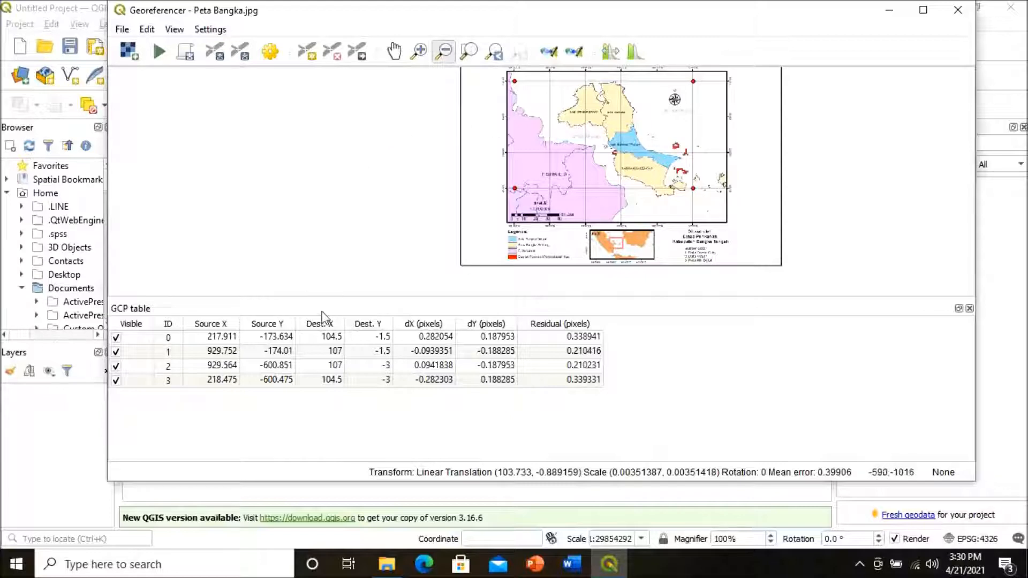
click(160, 52)
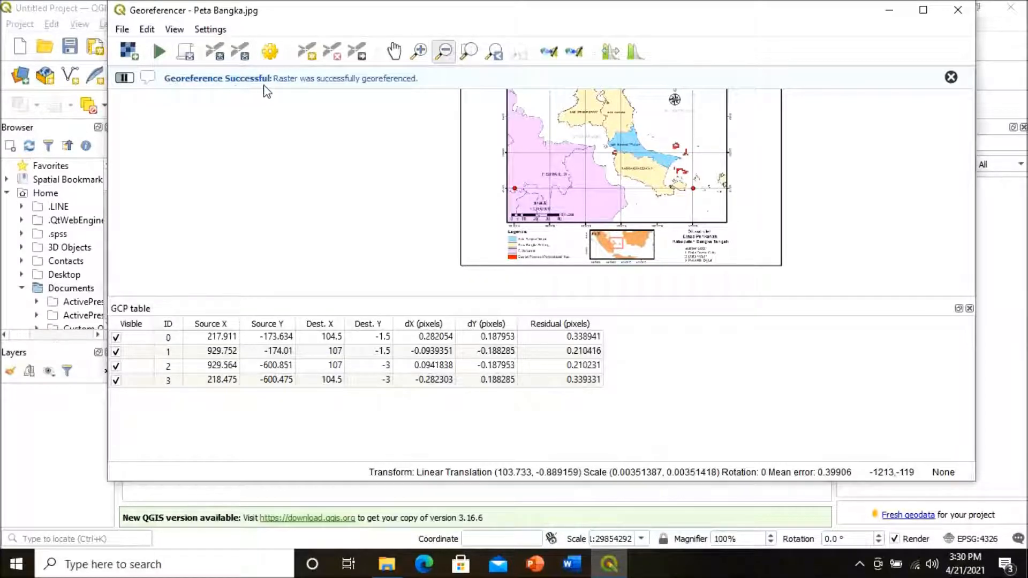
click(958, 10)
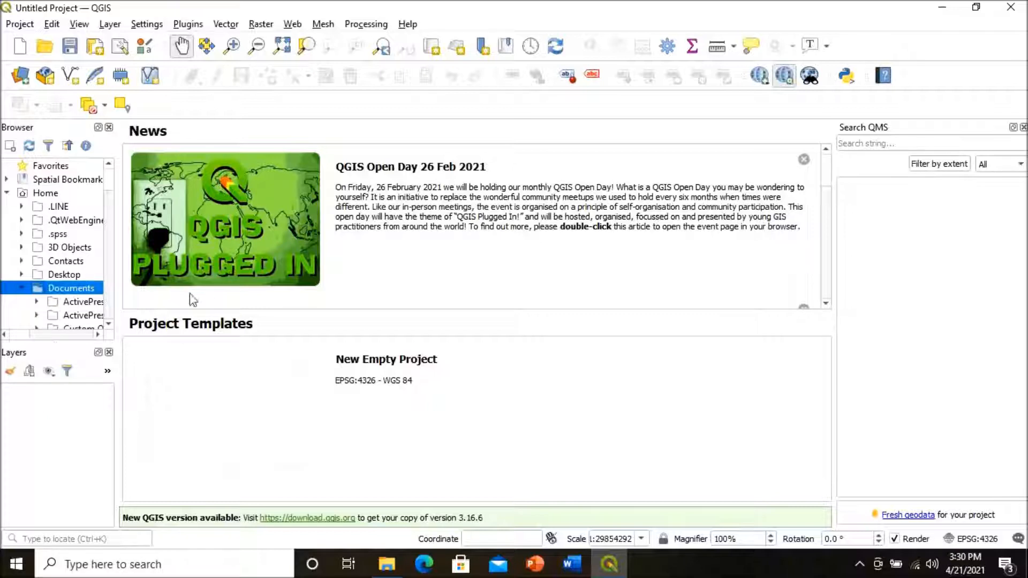
Locate and select the SIG folder within the expanded SEMESTER folder under Documents
click(109, 325)
click(109, 325)
click(109, 325)
click(109, 325)
click(109, 325)
click(110, 325)
click(110, 325)
click(110, 325)
click(109, 325)
click(109, 325)
click(109, 325)
click(110, 325)
click(110, 325)
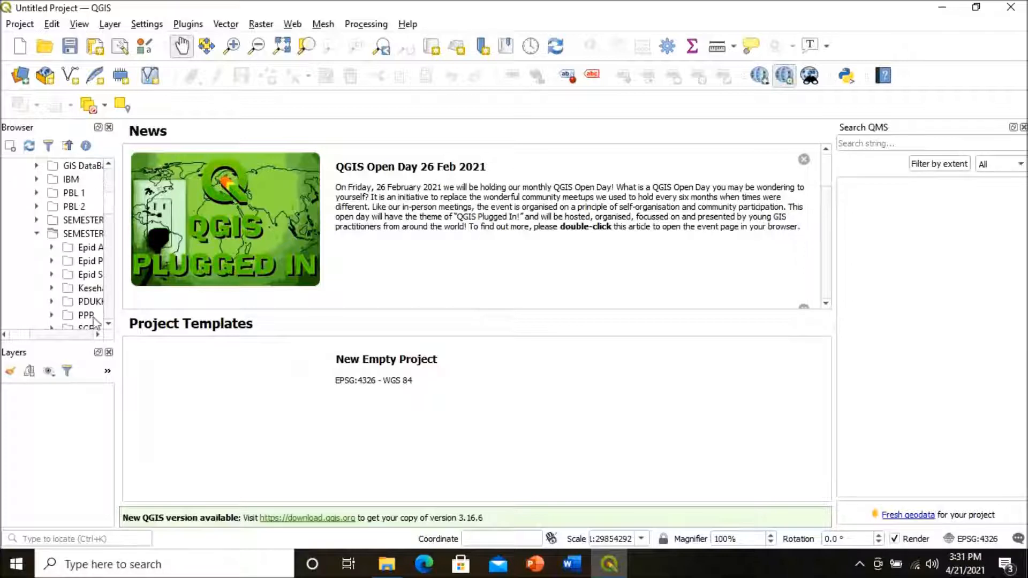
click(109, 325)
click(90, 328)
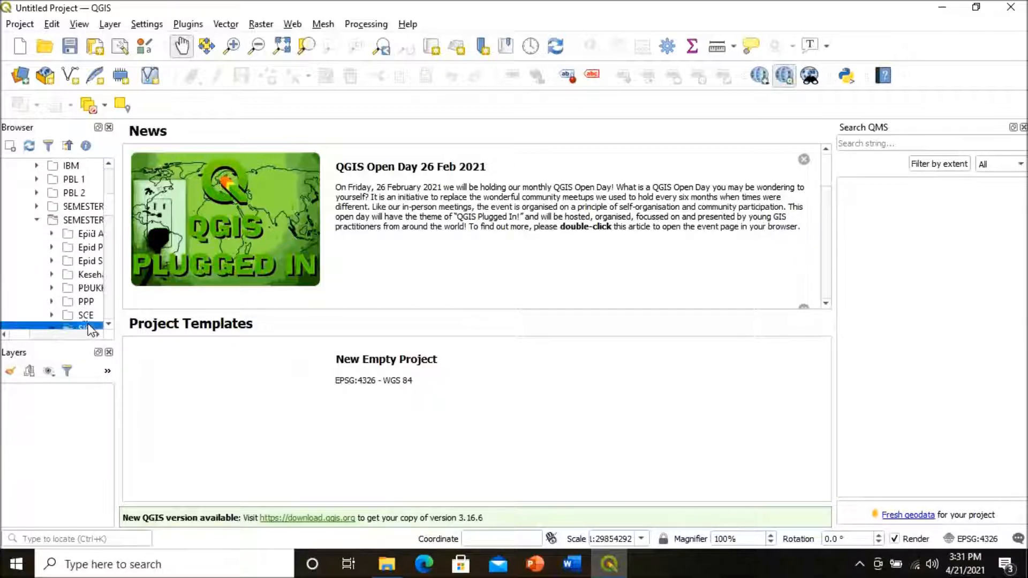
Load Peta Bangka_modified.tif from SIG's Georeferencing folder into the project as a raster layer
click(109, 325)
click(109, 325)
click(109, 325)
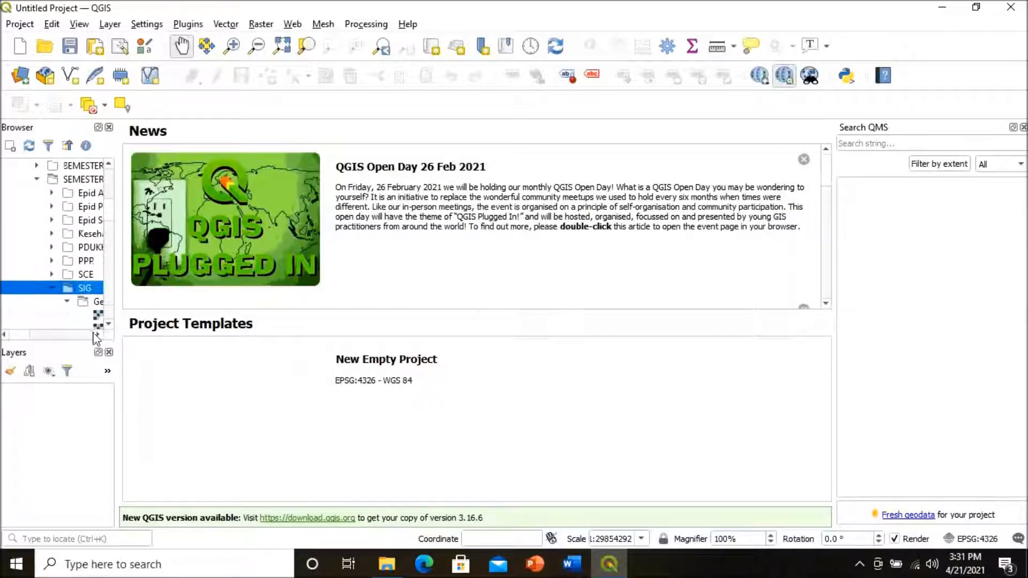
click(97, 334)
click(97, 334)
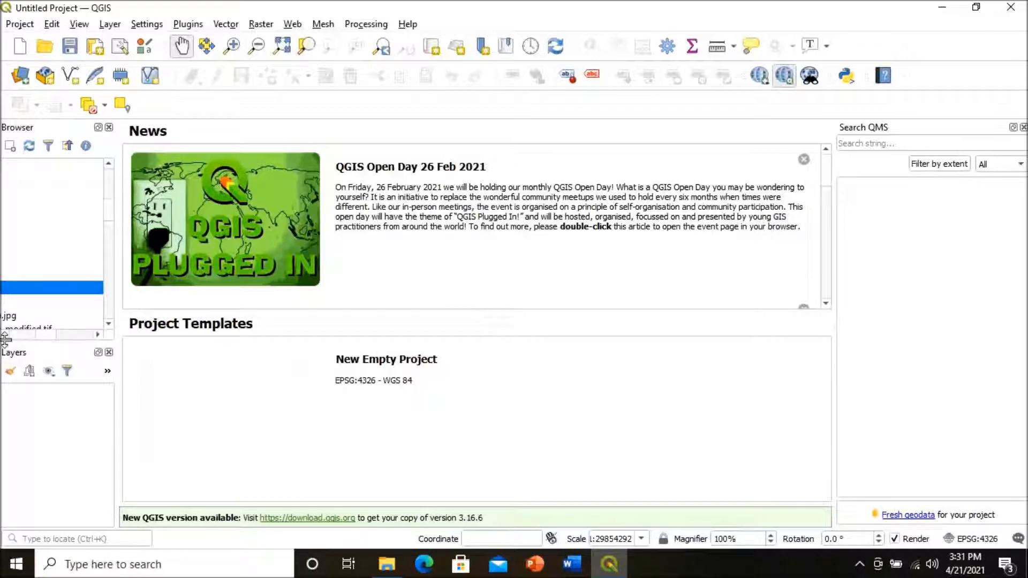
click(109, 327)
click(109, 327)
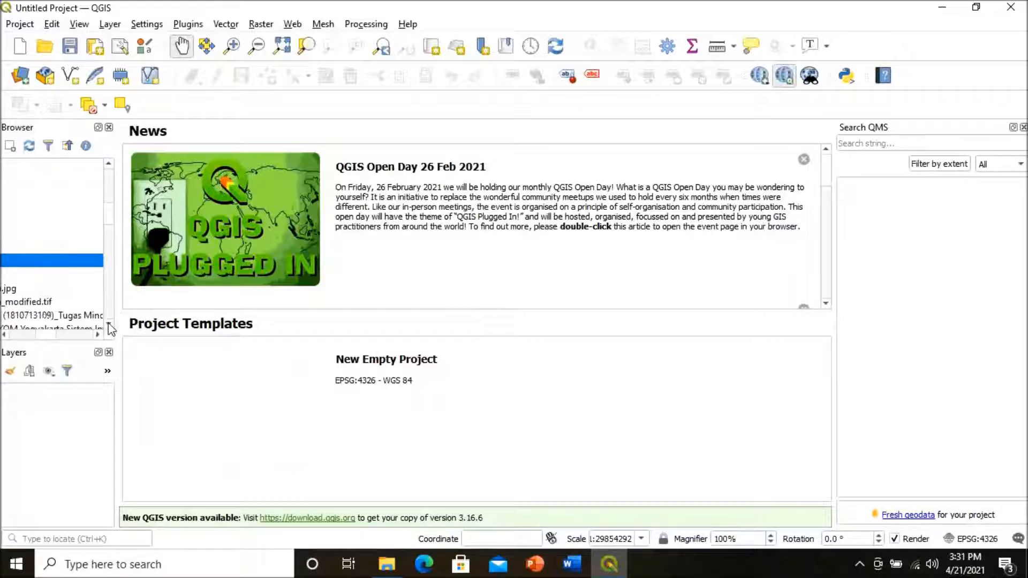
click(5, 334)
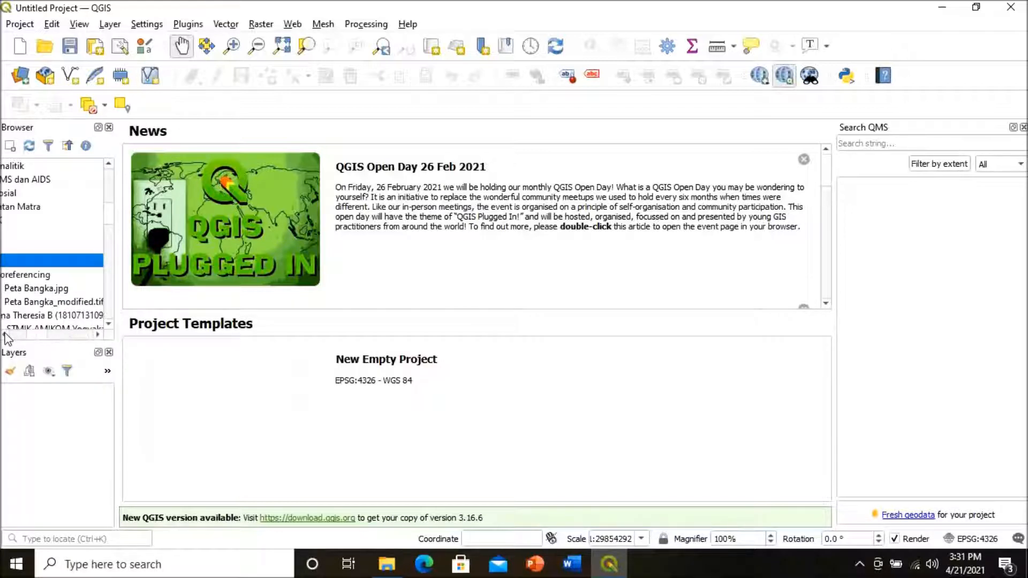
click(76, 303)
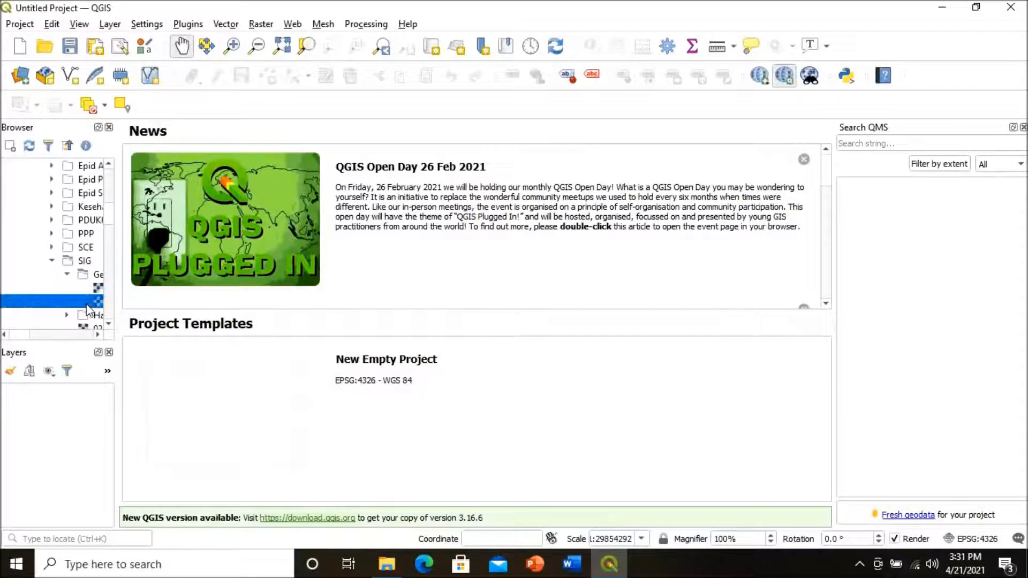
double_click(89, 305)
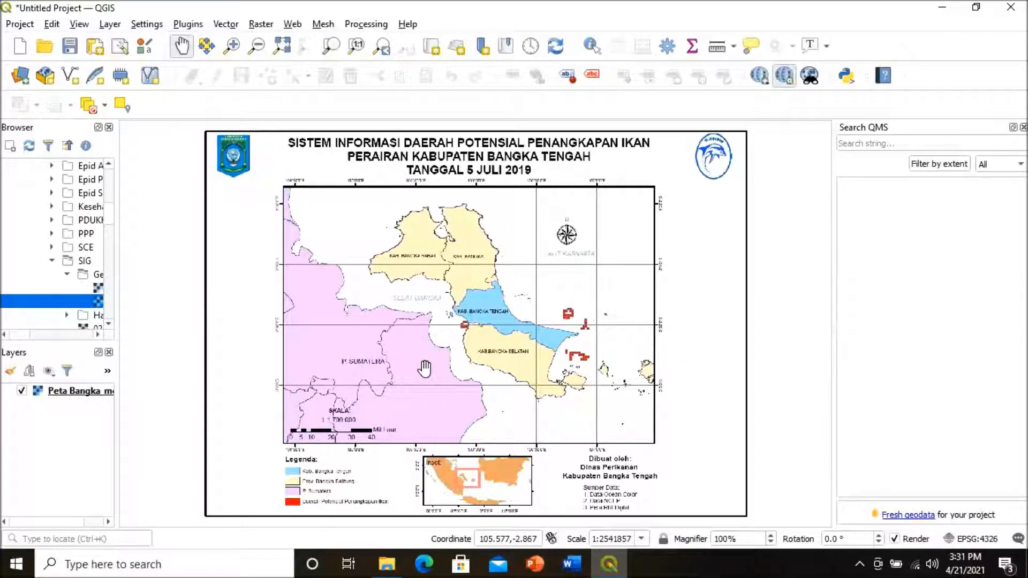
Add the OSM Standard basemap from QuickMapServices to the project
click(292, 24)
mouse_move(301, 61)
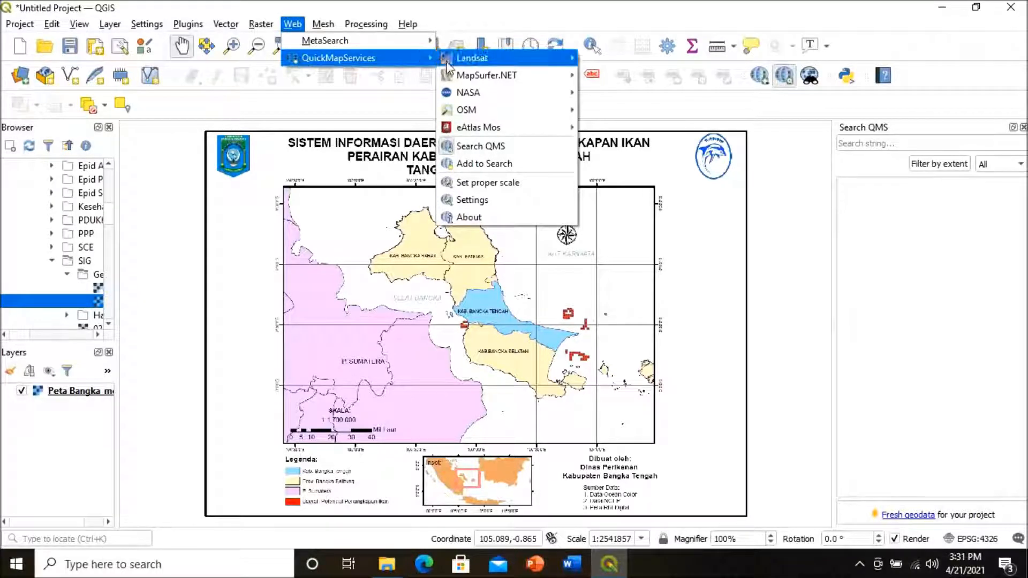
mouse_move(476, 111)
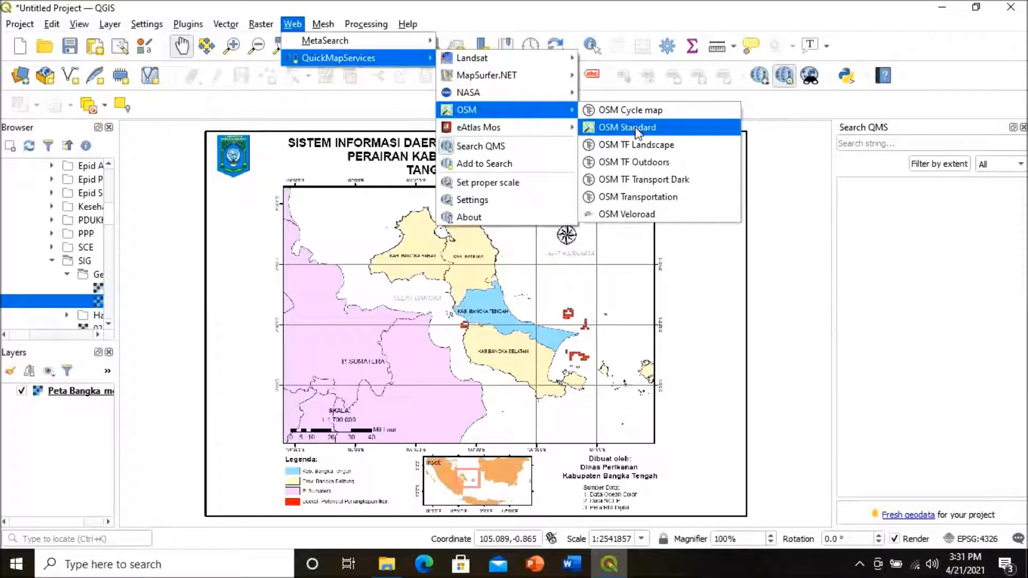
click(616, 128)
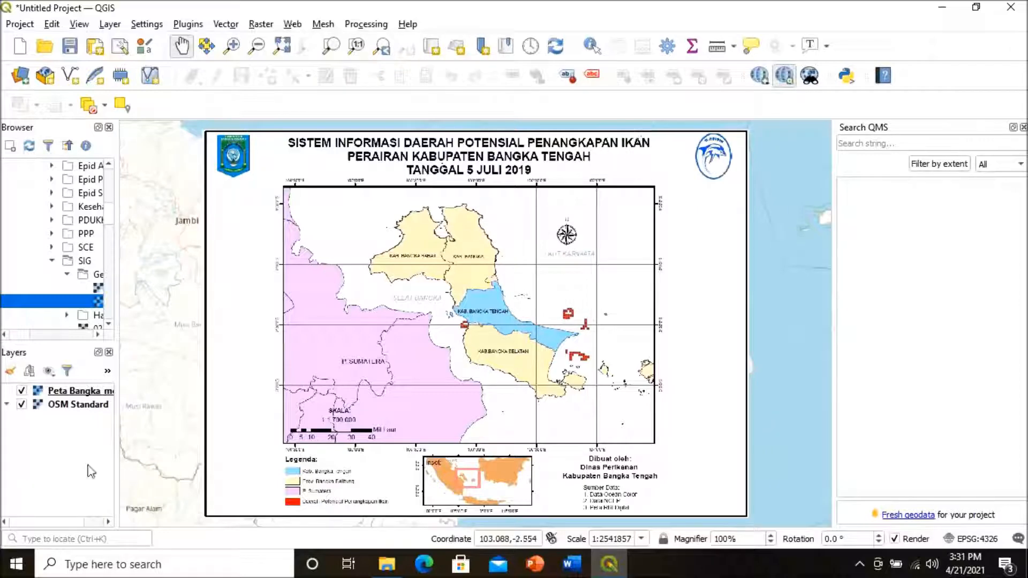
Examine where the georeferenced Bangka map lies relative to Sumatra and Borneo on the OSM basemap
click(257, 46)
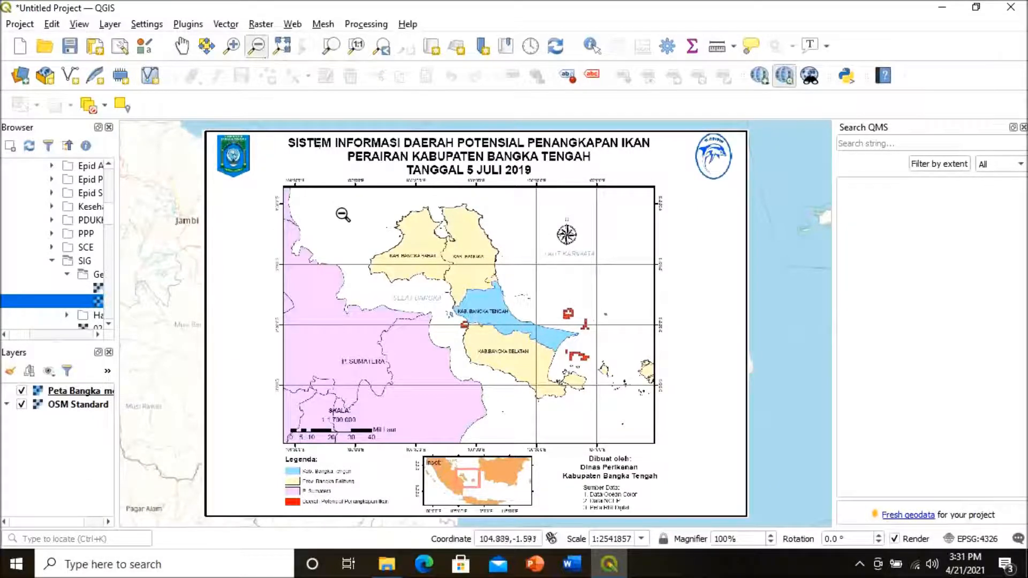
click(344, 215)
click(404, 268)
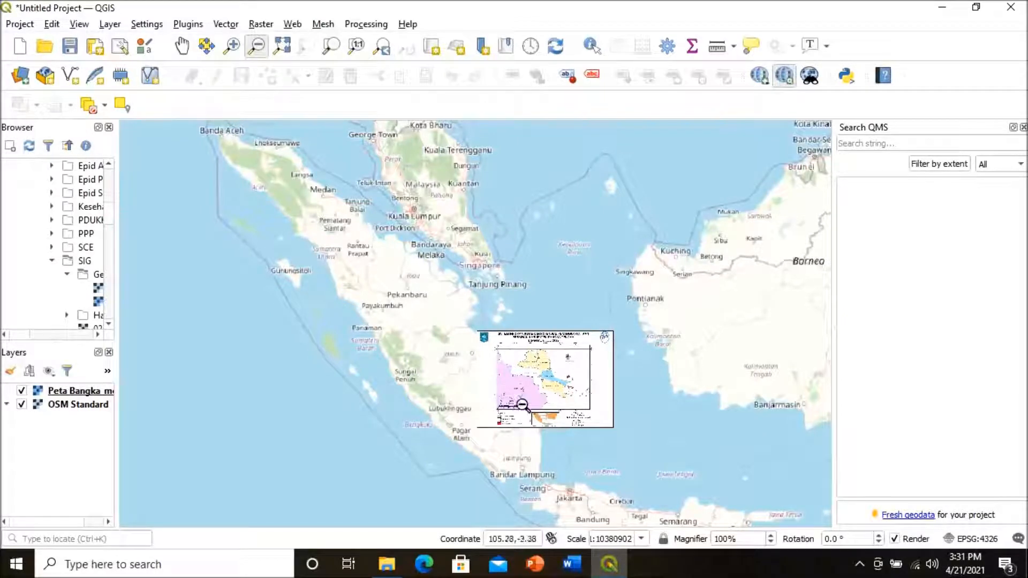
click(231, 46)
click(465, 309)
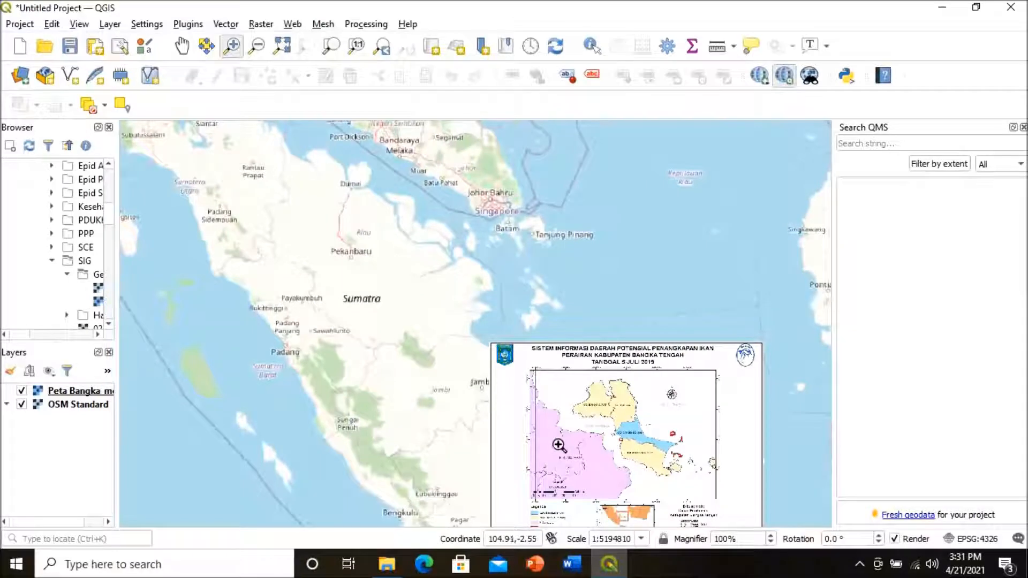
click(257, 47)
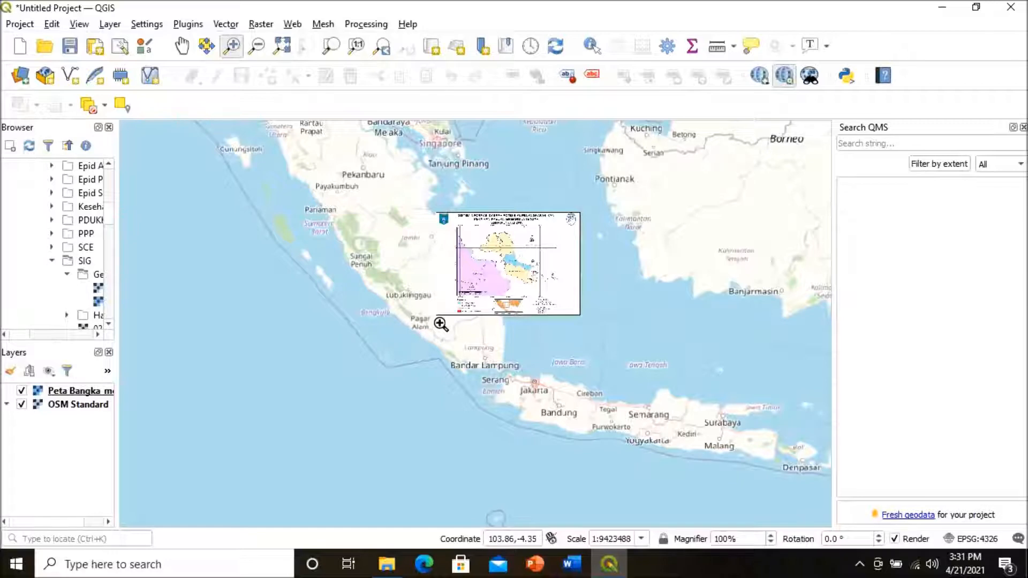
Set the Peta Bangka_modified layer's blending mode to Overlay and inspect it against the basemap
click(88, 397)
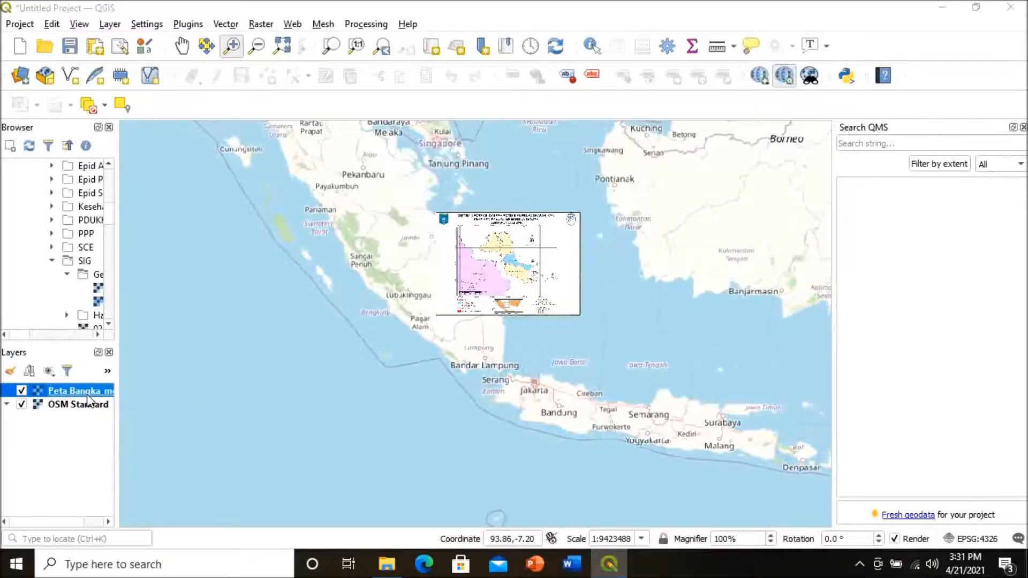
double_click(88, 397)
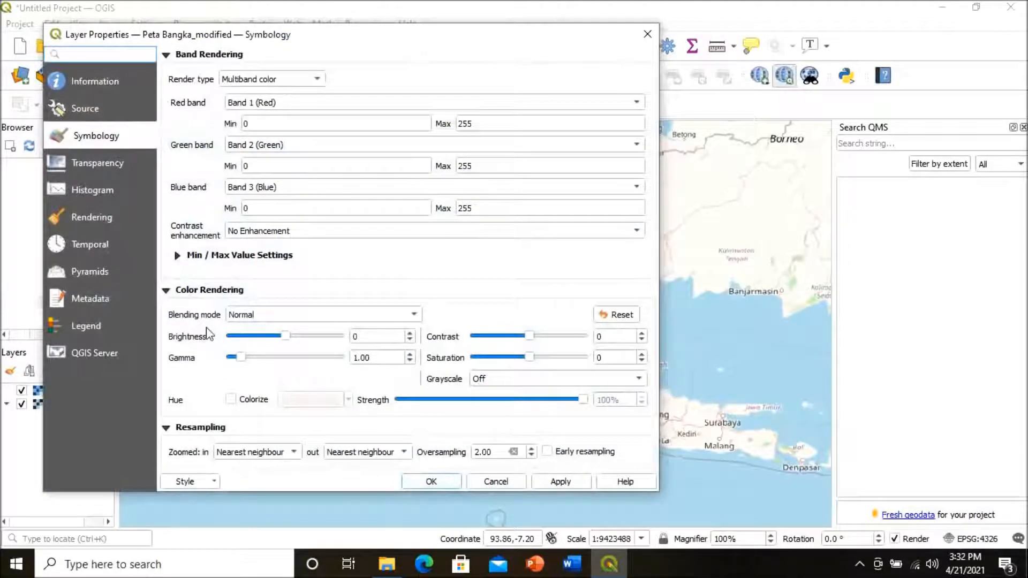
click(250, 317)
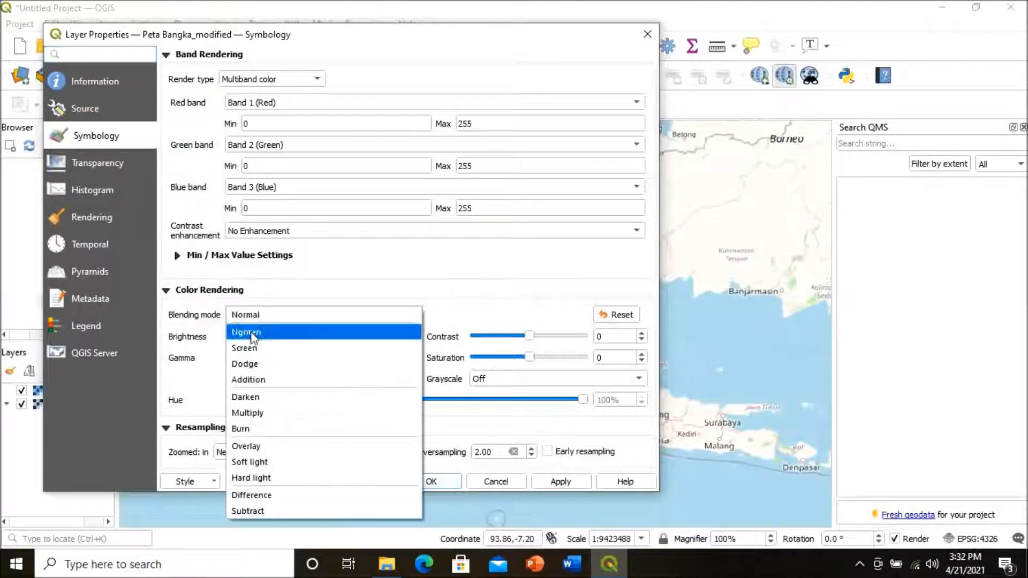
click(264, 448)
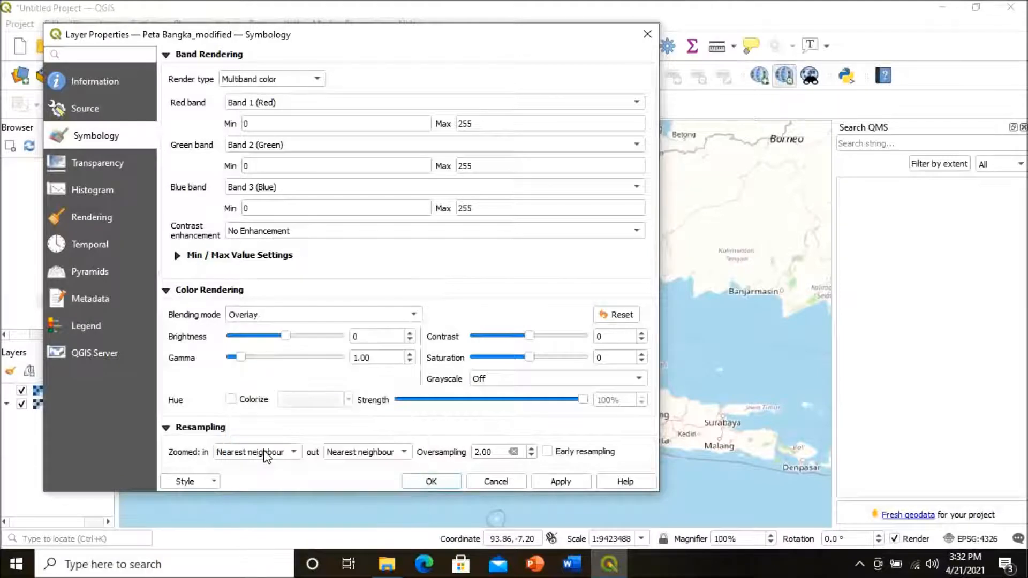
click(426, 482)
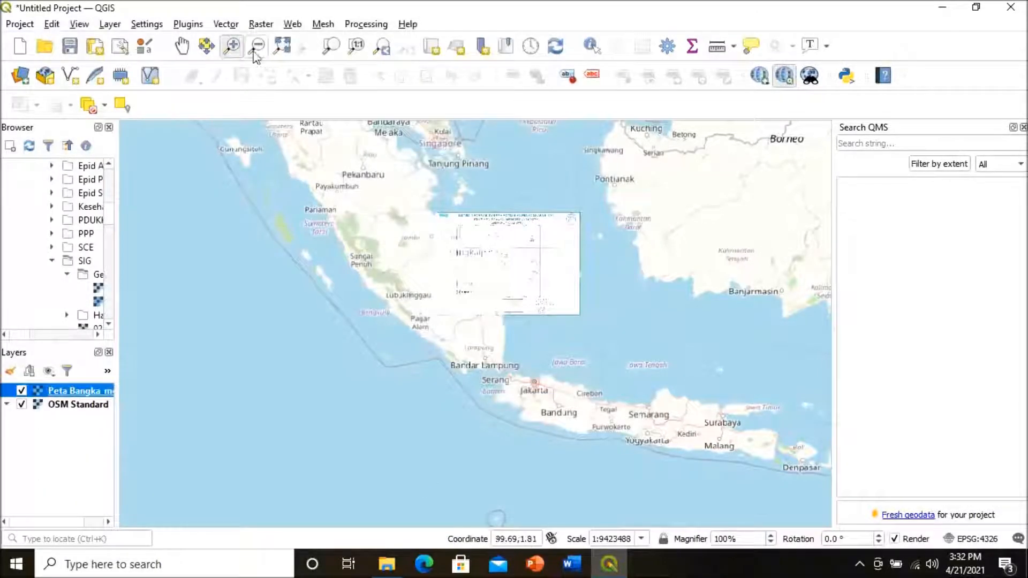
click(420, 213)
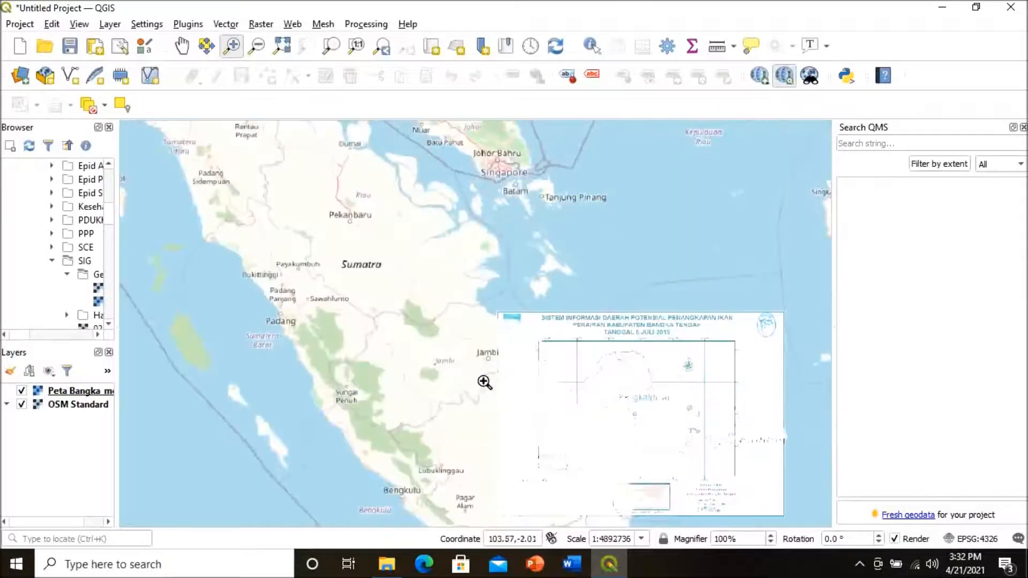
click(181, 46)
drag(430, 360, 407, 318)
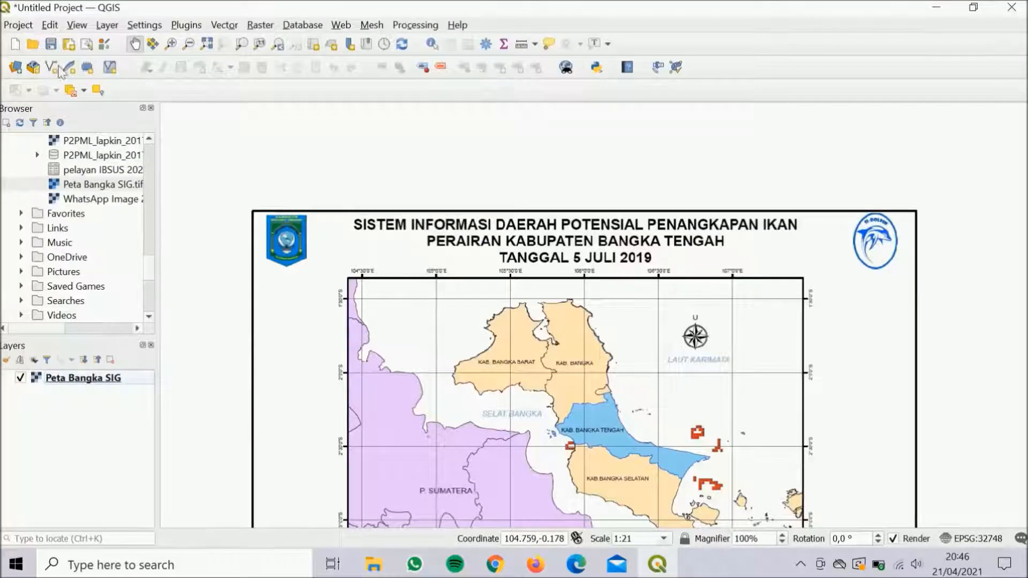
Start a new shapefile layer with the file name Kabupaten and Polygon as its geometry type
click(57, 68)
click(490, 57)
text(K)
key(Caps_Lock)
text(abupaten)
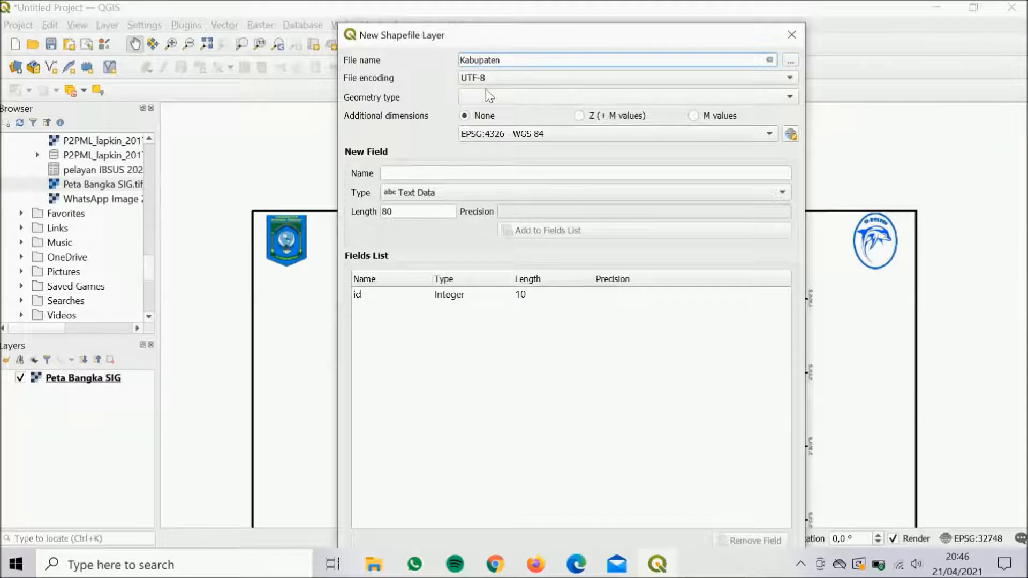
click(490, 97)
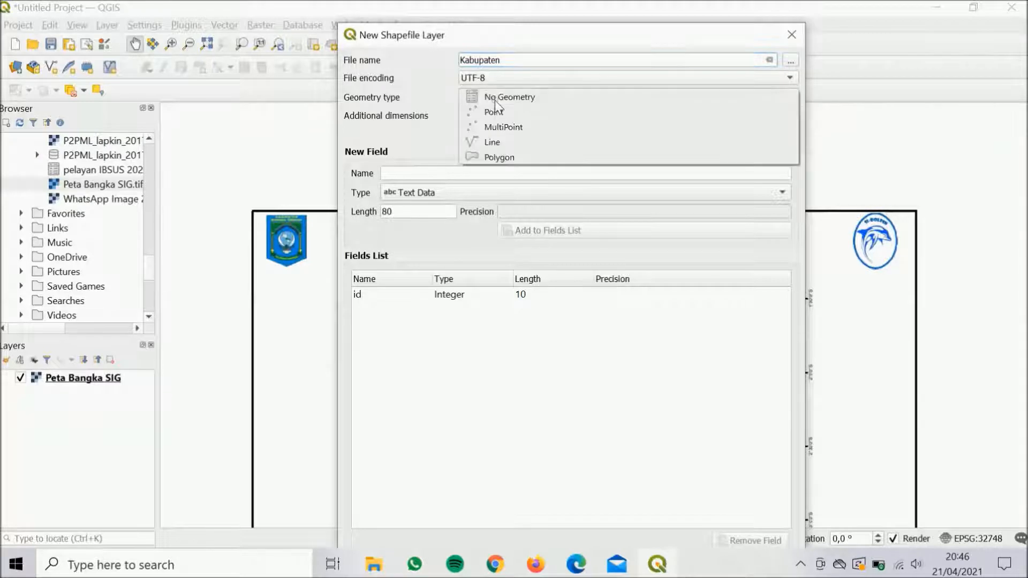
click(503, 157)
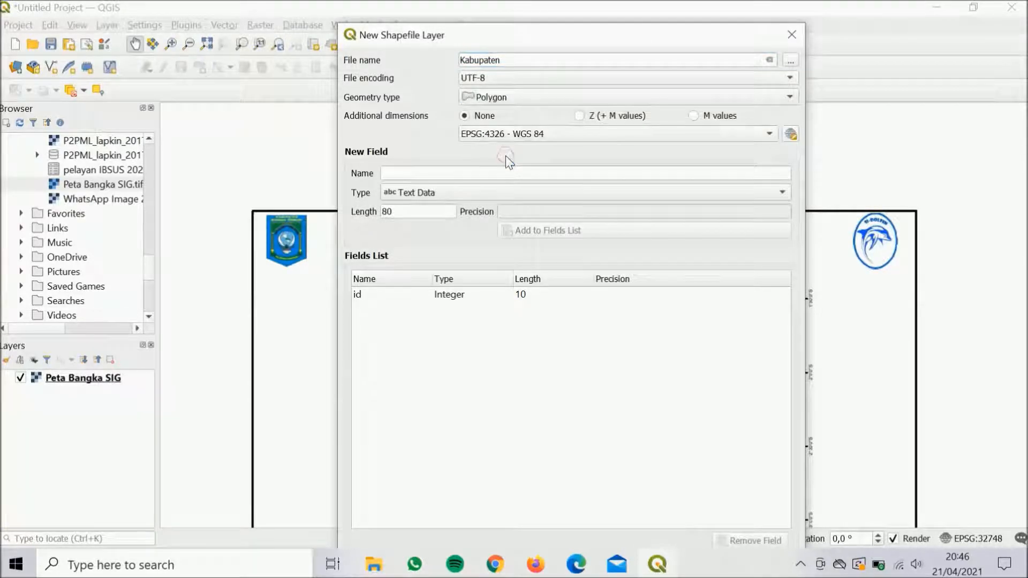
Add a text field Nama Kabup of length 80 to the new shapefile and create the layer
click(491, 167)
key(Caps_Lock)
text(N)
key(Caps_Lock)
text(ama Kabup)
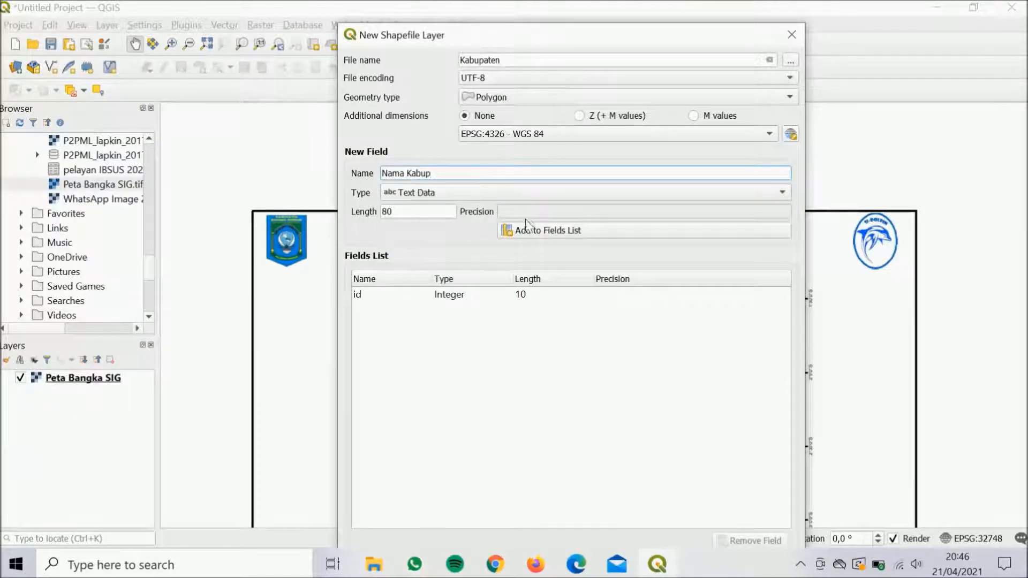
click(527, 230)
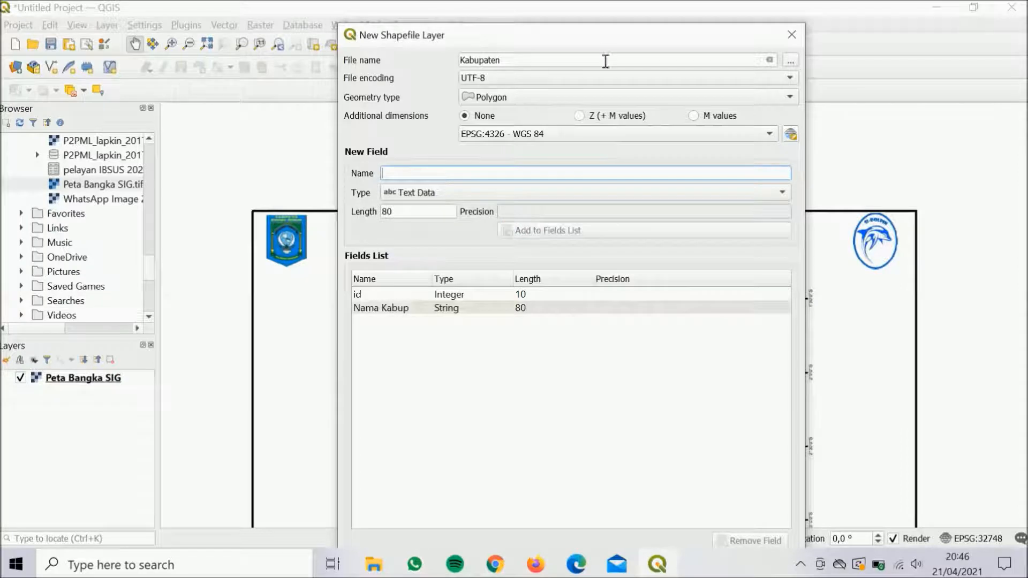
drag(605, 41, 603, 16)
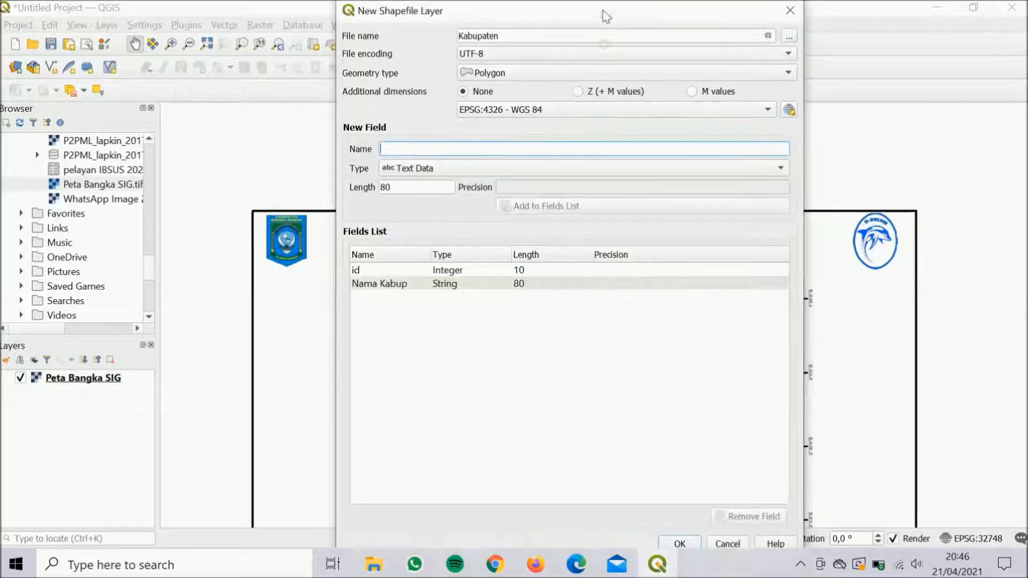
click(679, 544)
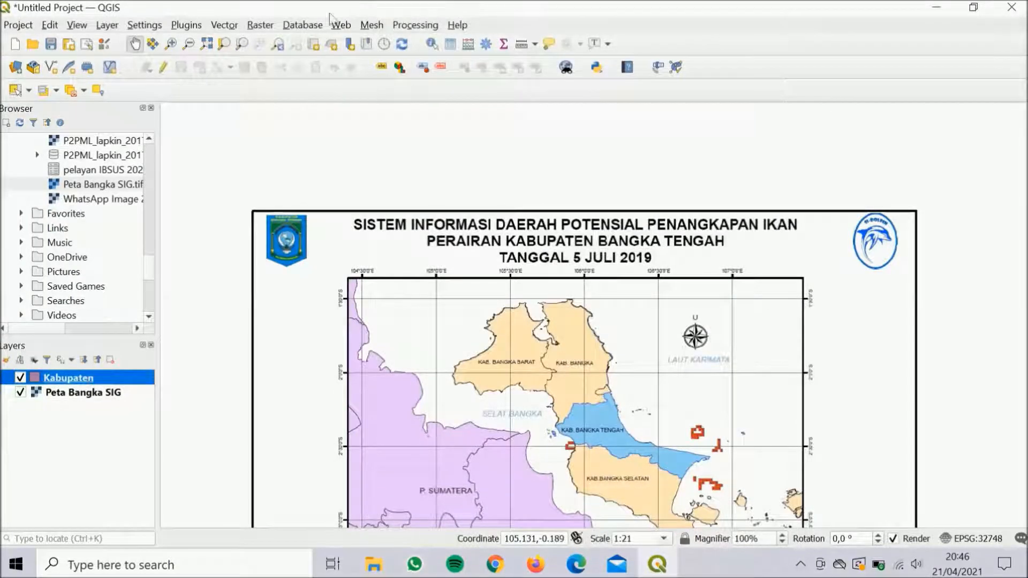
Enable editing on the Kabupaten layer, start a polygon and trace Kab. Bangka Barat's southern coast eastward to the Kab. Bangka border
click(166, 71)
click(199, 70)
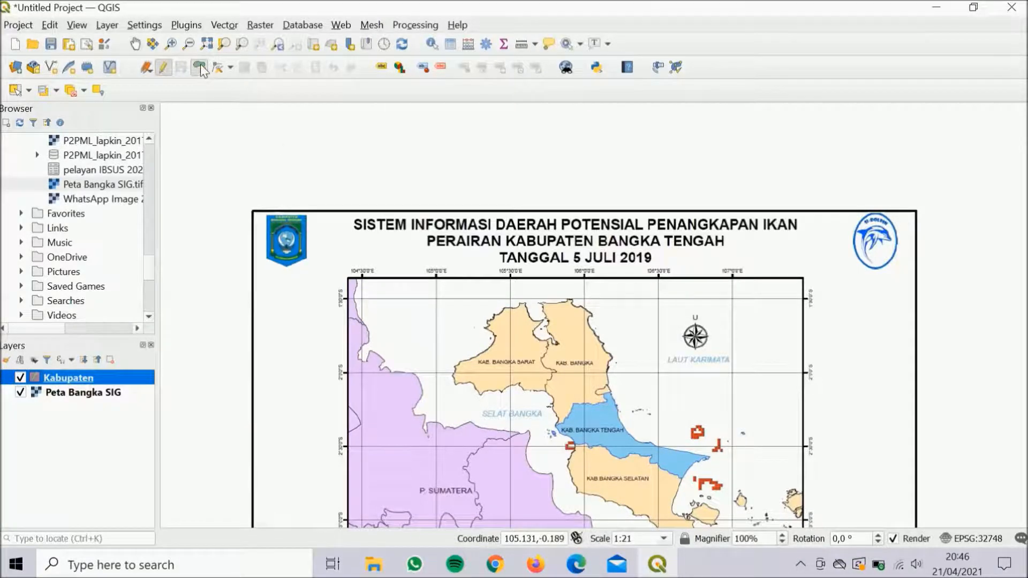
scroll(436, 330, up, 1)
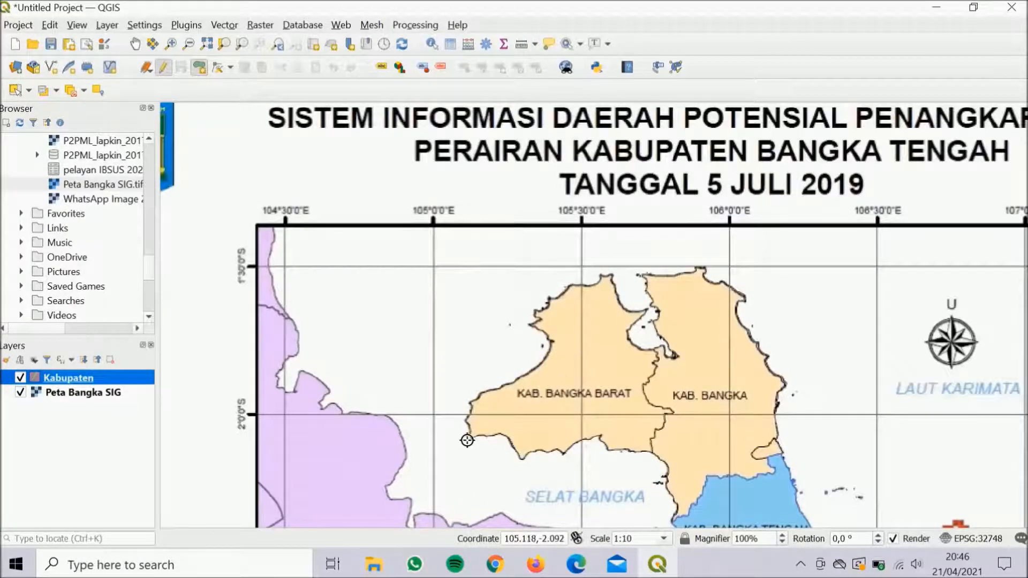
click(471, 439)
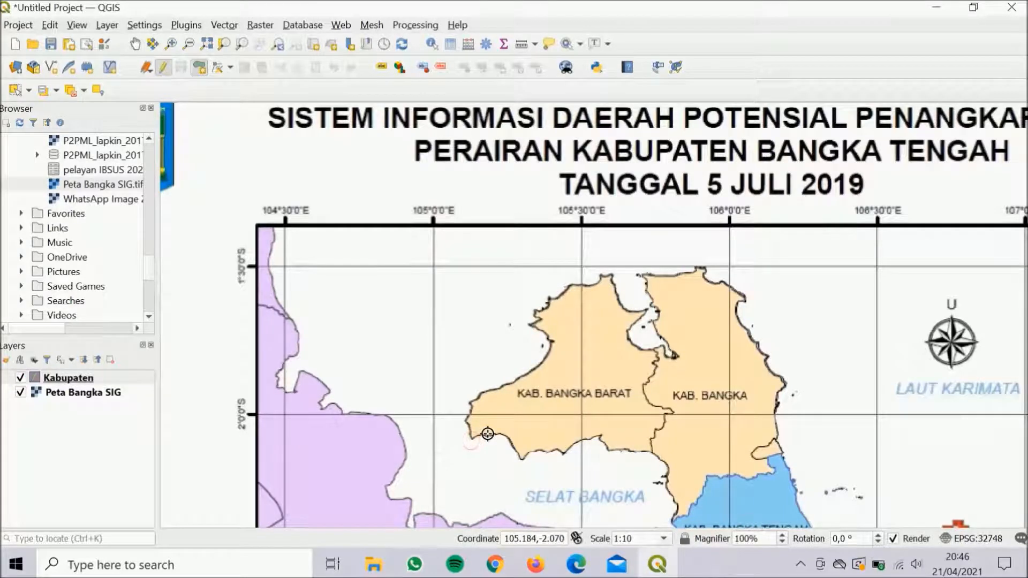
click(503, 434)
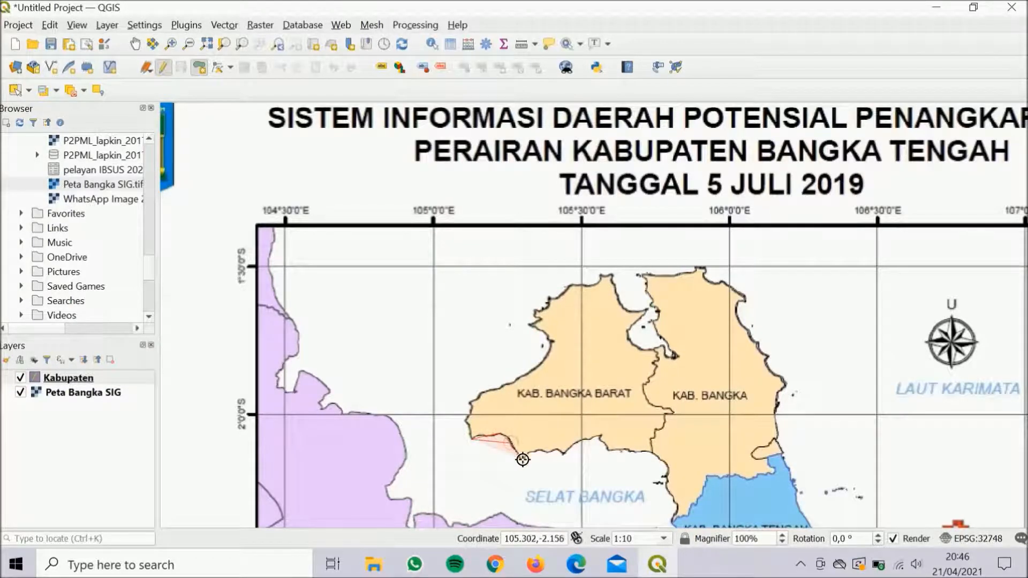
click(523, 460)
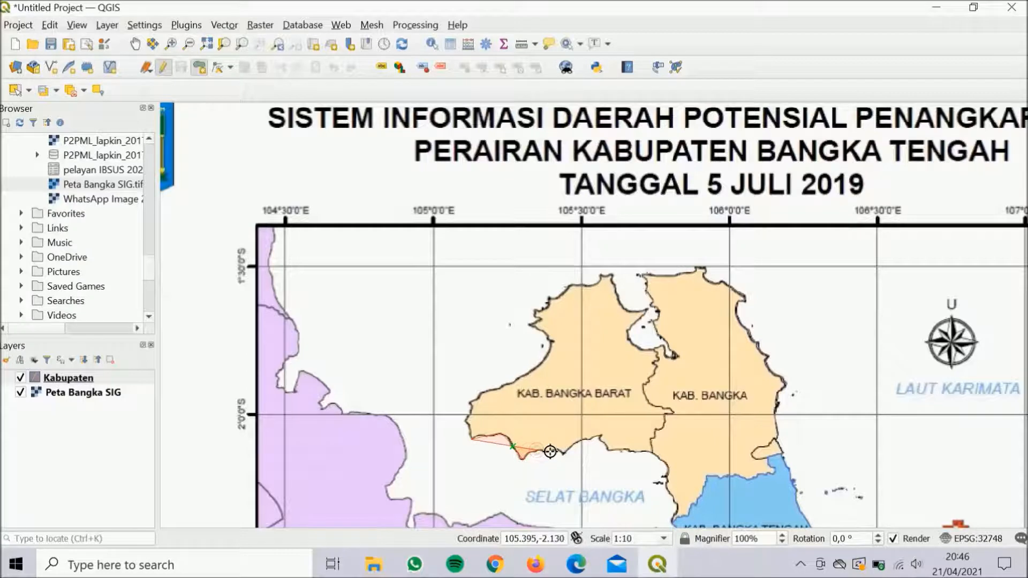
click(563, 453)
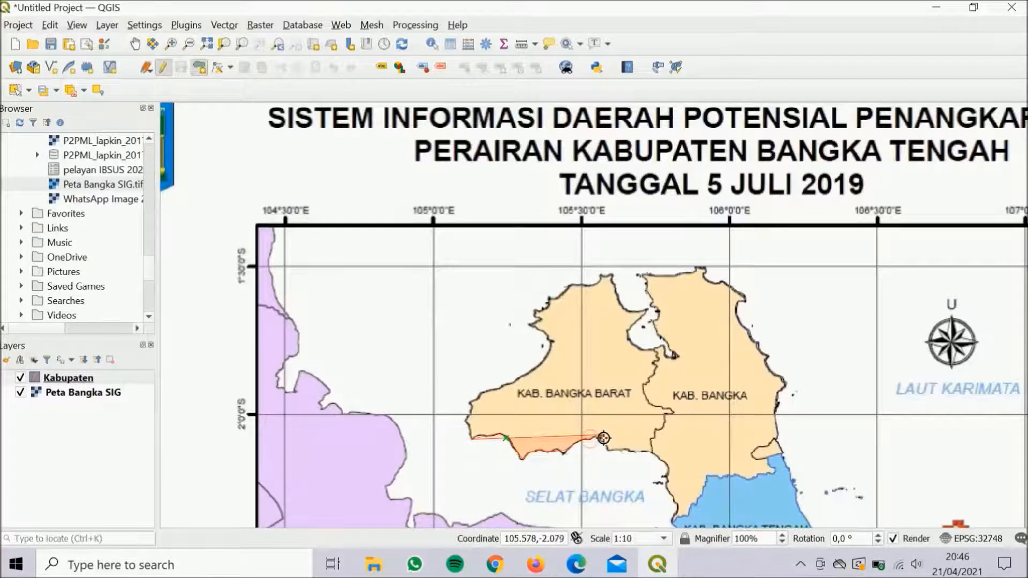
click(608, 447)
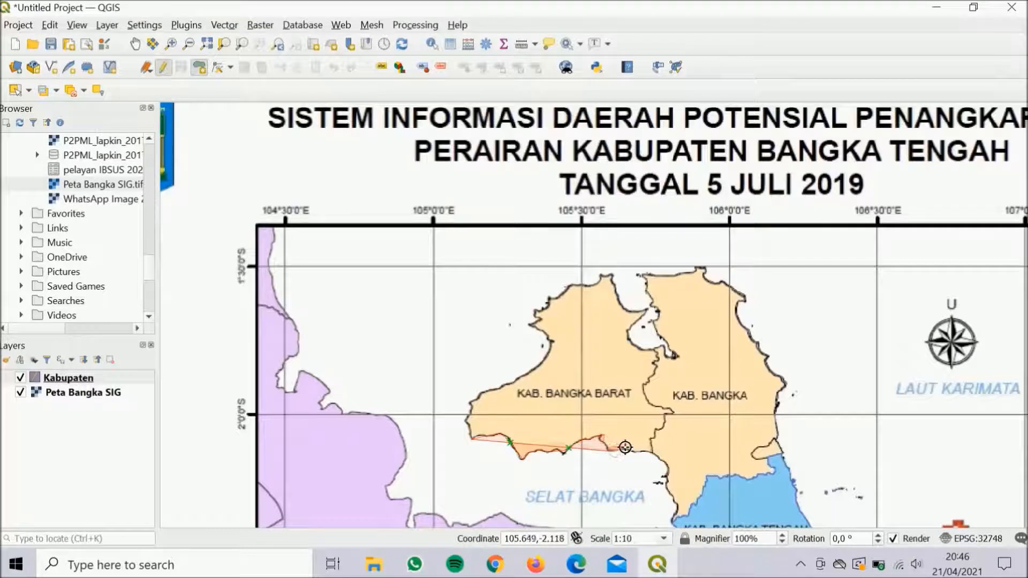
click(637, 450)
click(652, 451)
Trace Kab. Bangka Barat's eastern boundary northward along Kab. Bangka to the west side of the northern bay
click(653, 444)
click(653, 436)
click(655, 430)
click(663, 426)
click(666, 416)
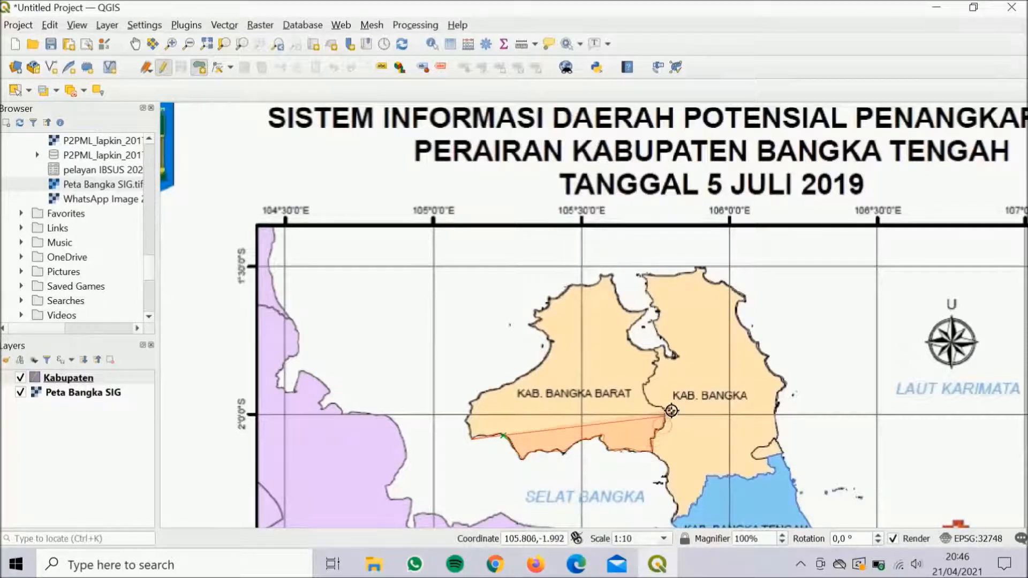
click(673, 411)
click(660, 409)
click(649, 406)
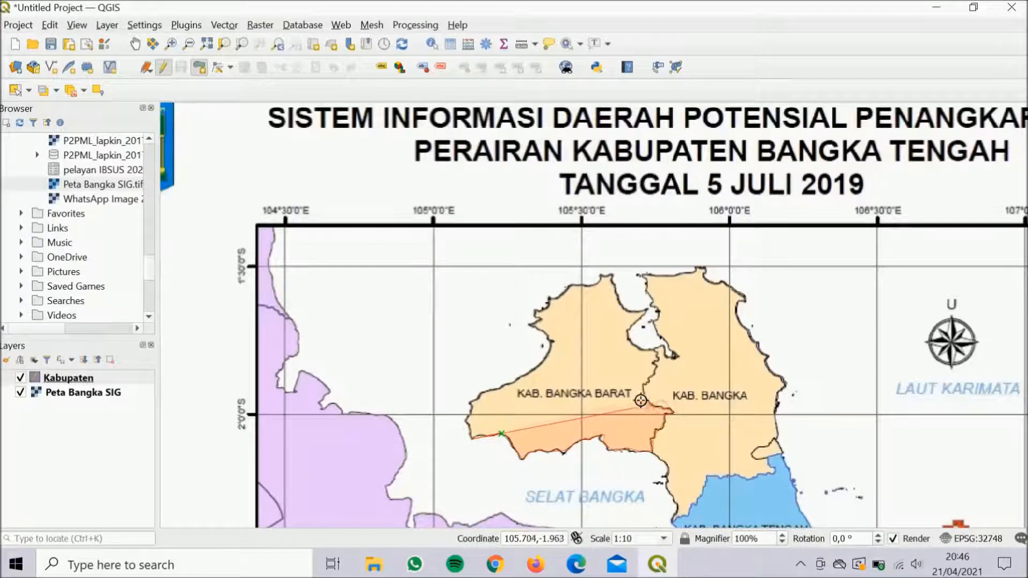
click(643, 394)
click(644, 383)
click(654, 370)
click(656, 351)
click(636, 345)
click(628, 329)
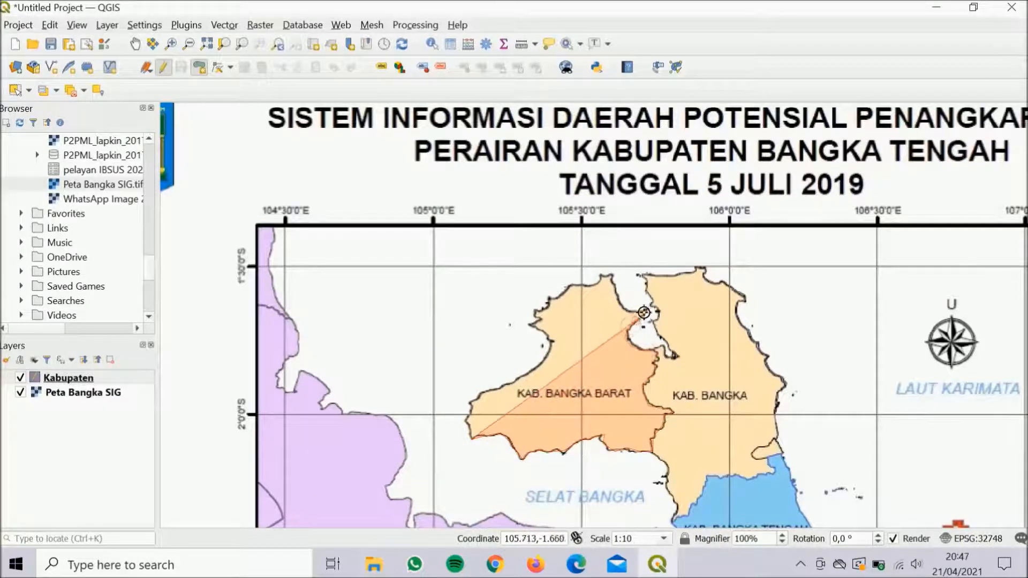
Continue the polygon around Kab. Bangka Barat's northern coast from the bay to the northwestern headland
click(645, 311)
click(625, 309)
click(617, 297)
click(611, 276)
click(598, 284)
click(569, 286)
click(550, 299)
click(536, 312)
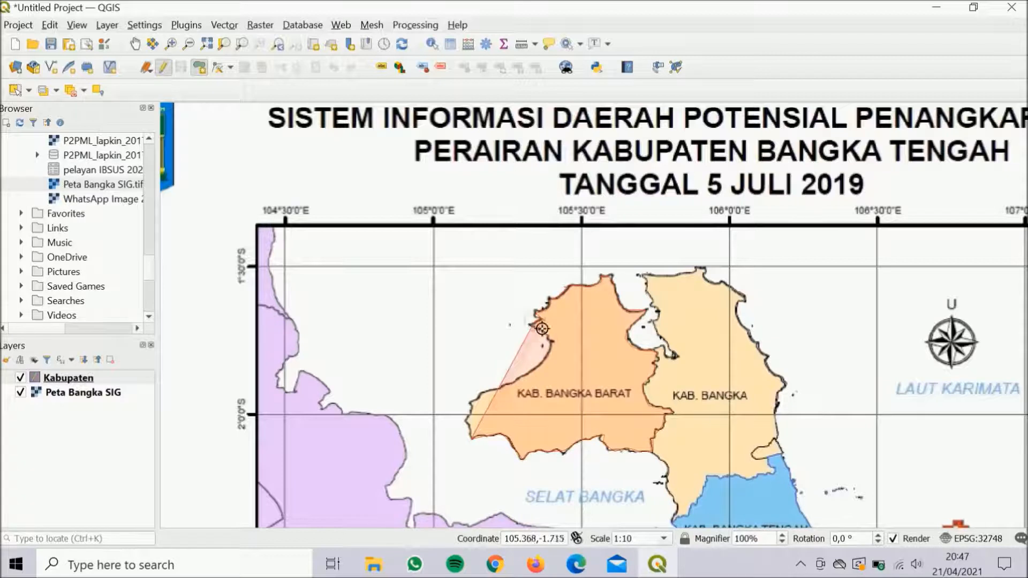
Trace Kab. Bangka Barat's western coast back to the starting corner and finish the polygon
click(551, 341)
click(540, 368)
click(509, 380)
click(484, 393)
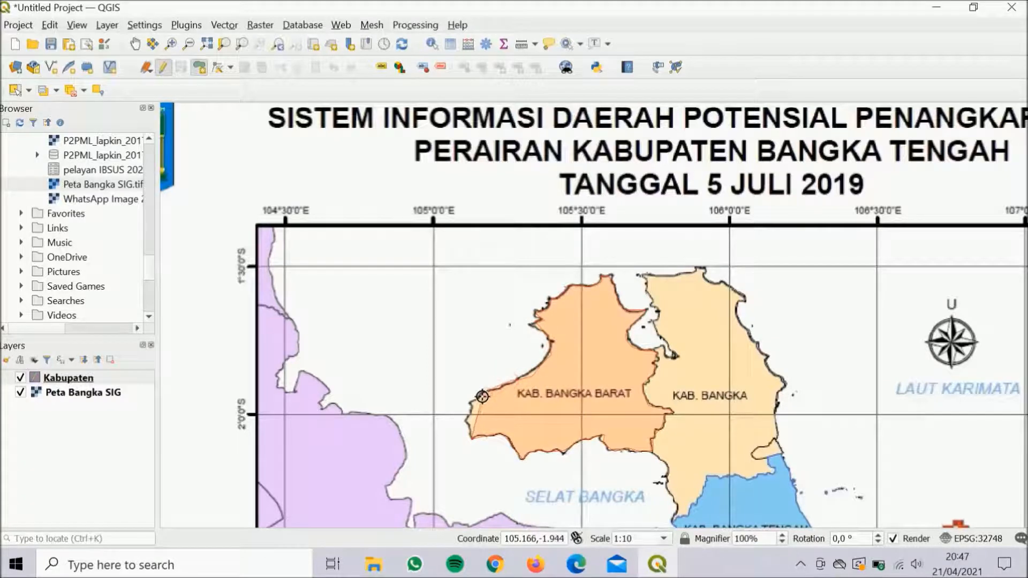
click(465, 402)
click(467, 422)
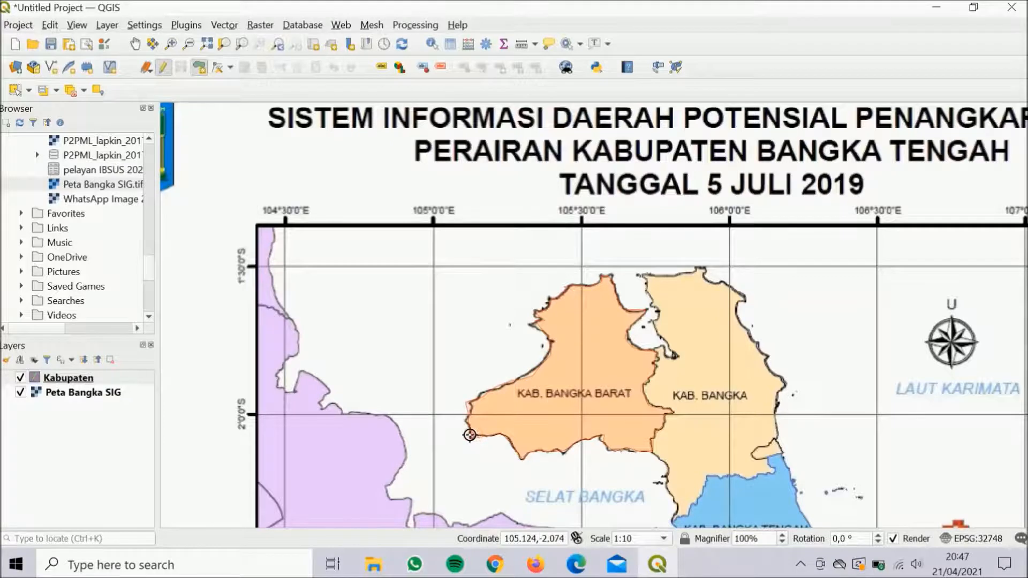
right_click(469, 435)
Give the new polygon id 1 and the Nama Kabup value Kab. Bangka Barat
click(691, 214)
text(1)
click(700, 232)
text(Ka)
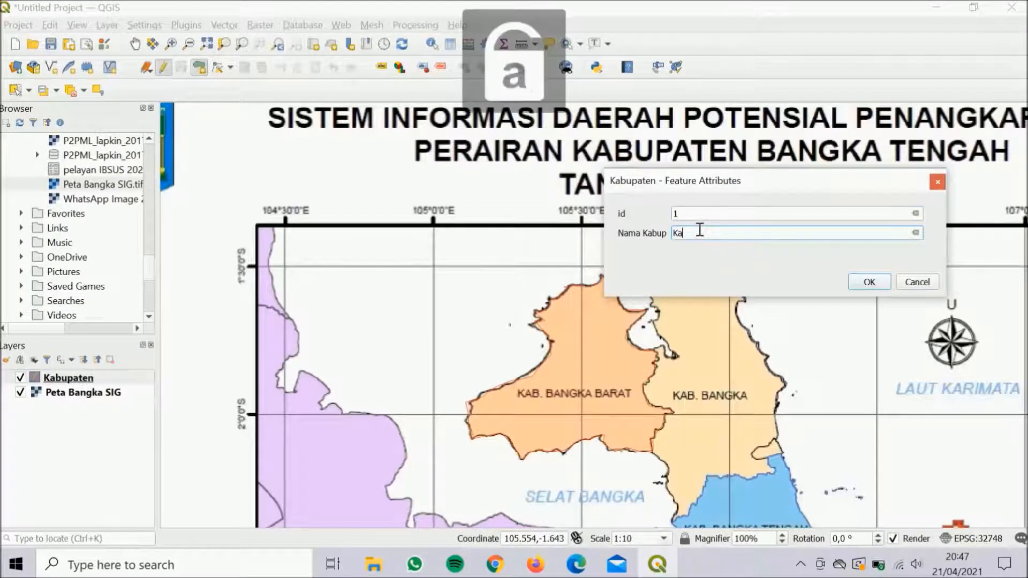
text(bn)
key(BackSpace)
text(.)
key(Caps_Lock)
text(B)
key(Caps_Lock)
text(angka)
key(Caps_Lock)
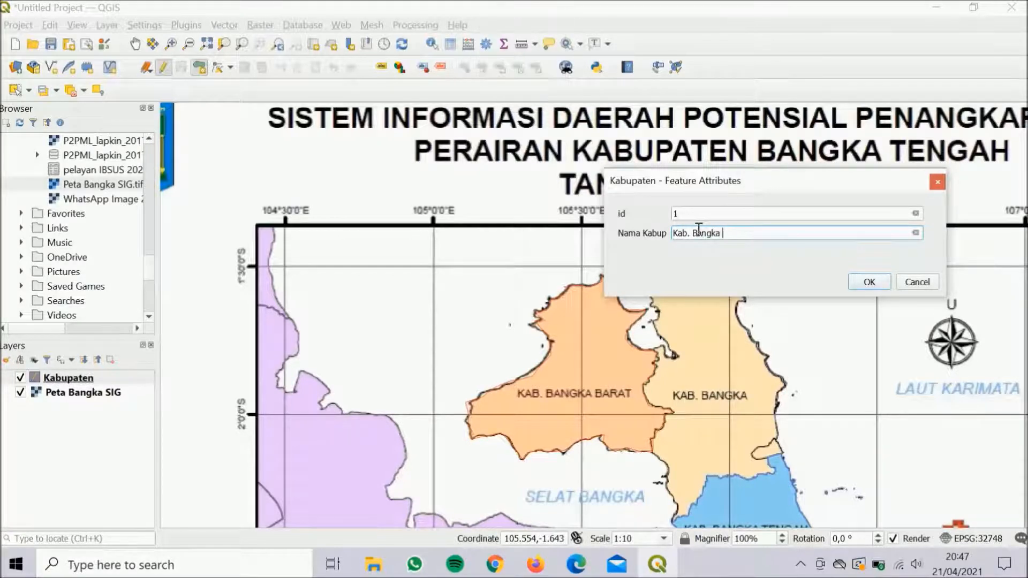
text(B)
key(Caps_Lock)
text(arat)
click(863, 281)
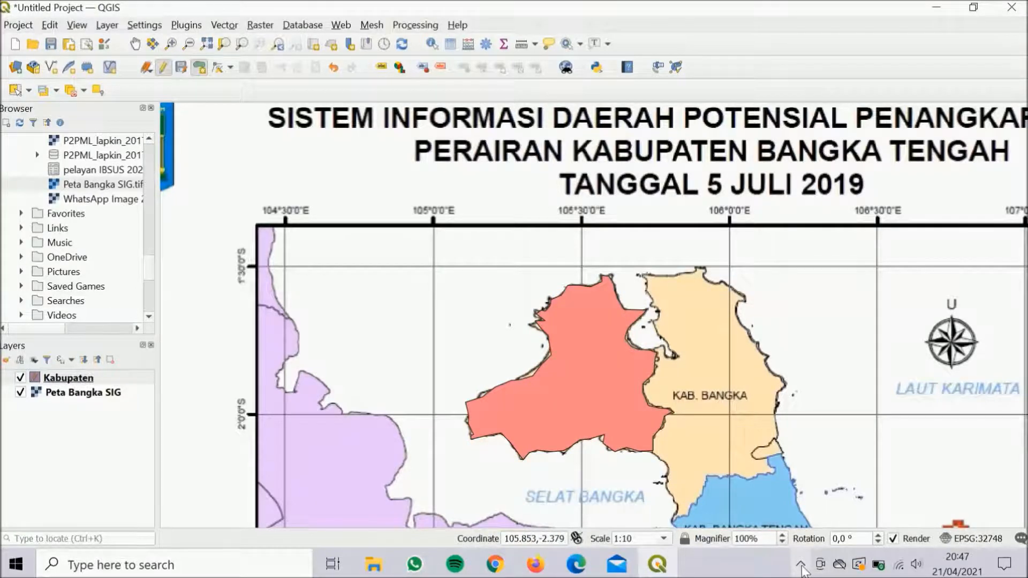
click(801, 563)
click(817, 534)
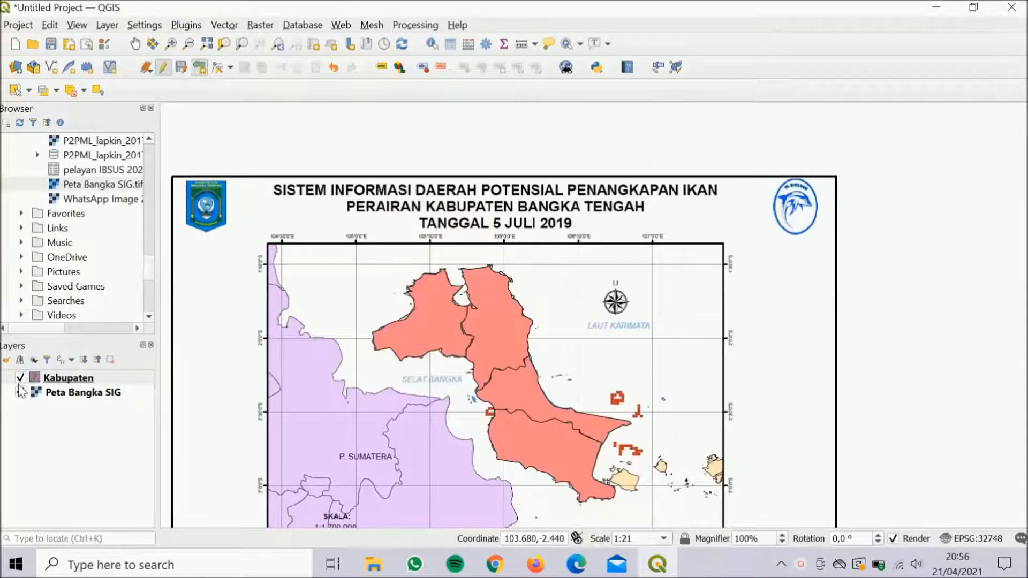
Hide the Peta Bangka SIG layer and open the Kabupaten attribute table, keeping it in editing mode
click(21, 393)
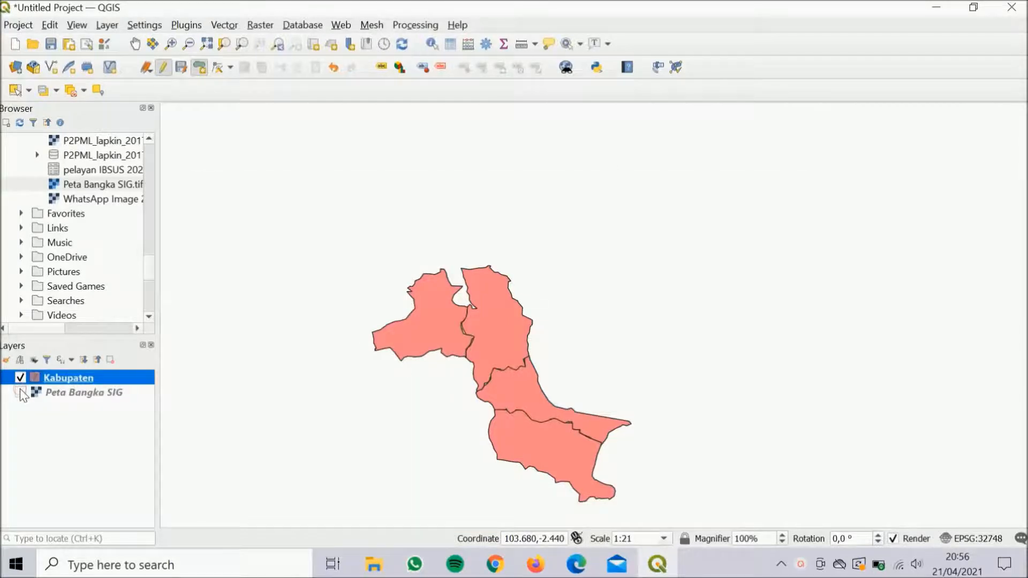
right_click(91, 380)
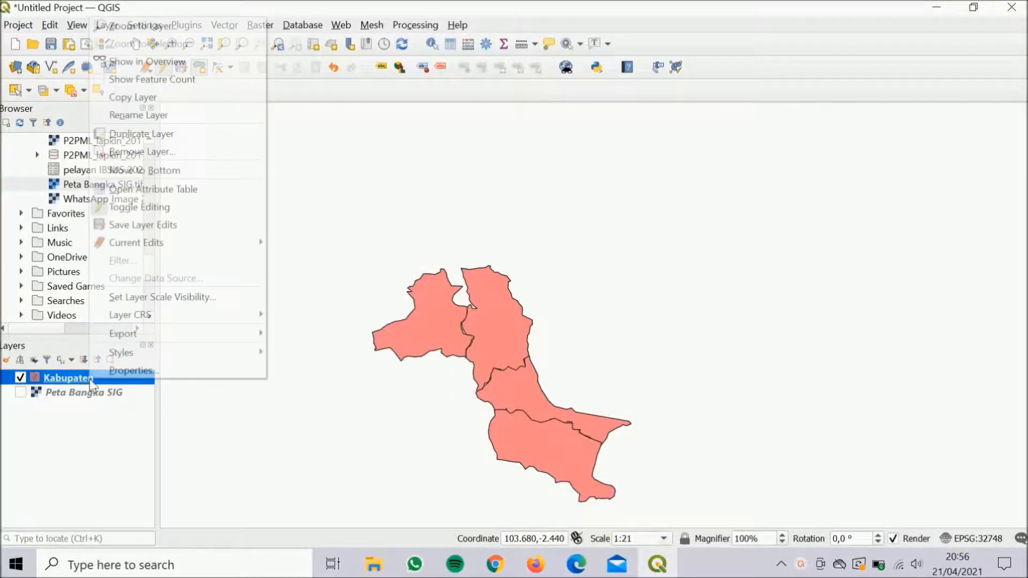
click(182, 199)
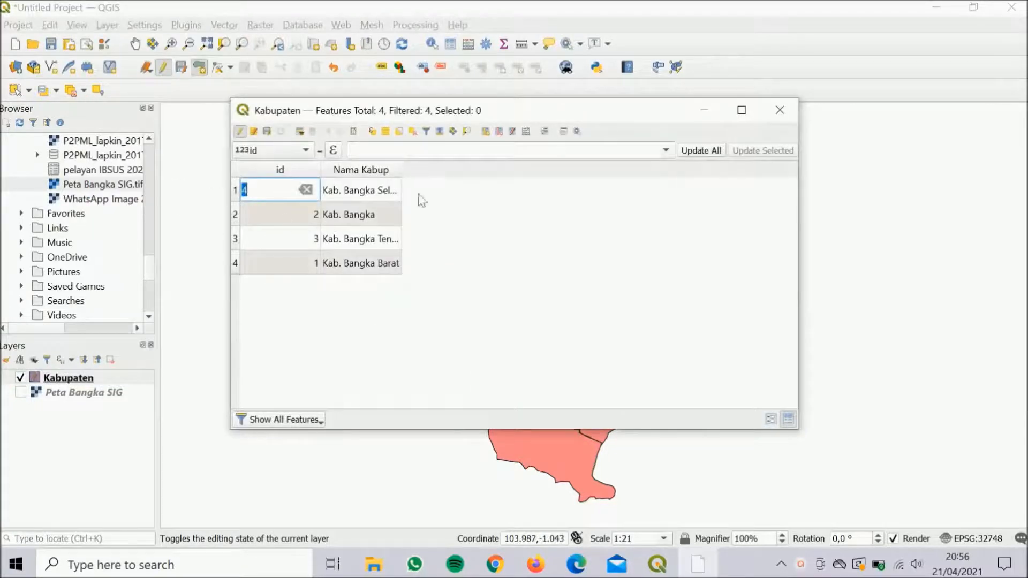
click(239, 132)
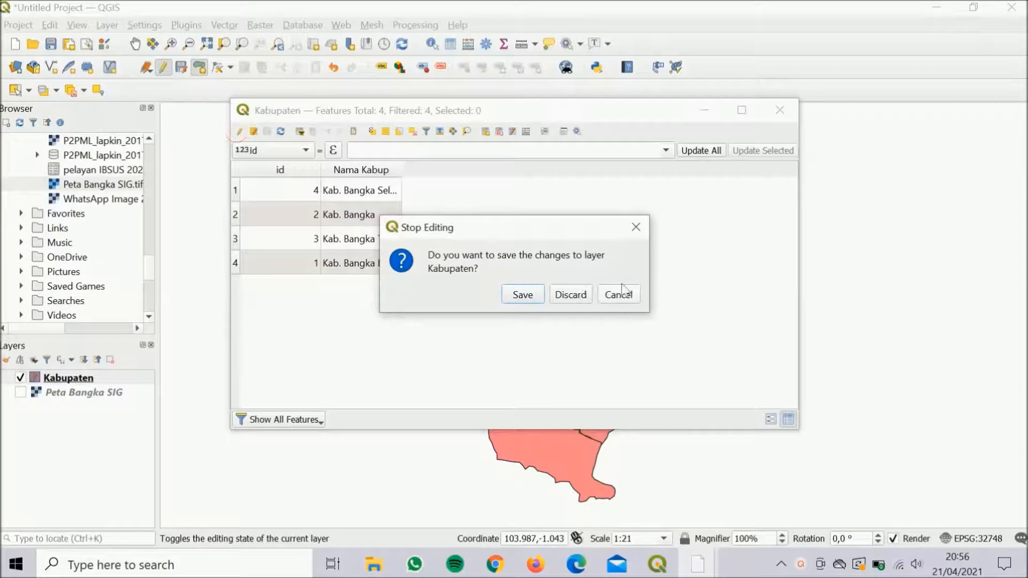
click(635, 227)
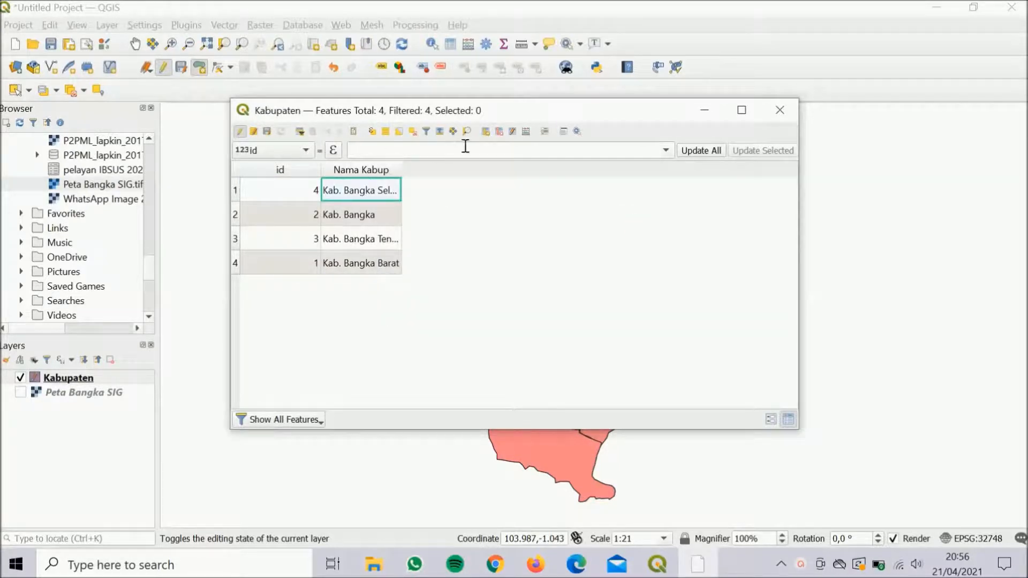
Add a decimal number field named Luas with length 2 to the Kabupaten attribute table
click(488, 133)
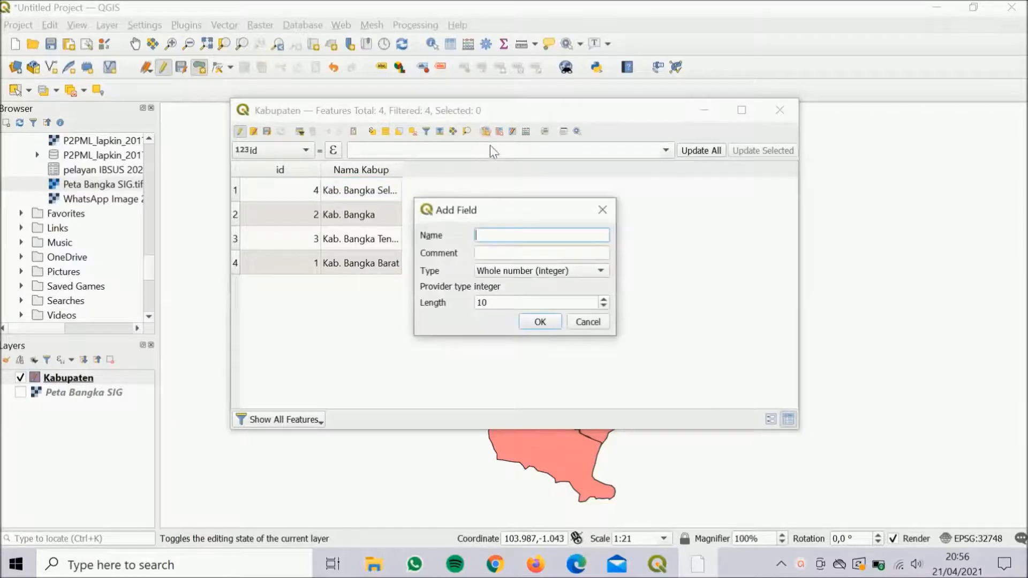
key(Caps_Lock)
text(L)
key(Caps_Lock)
text(u)
click(515, 270)
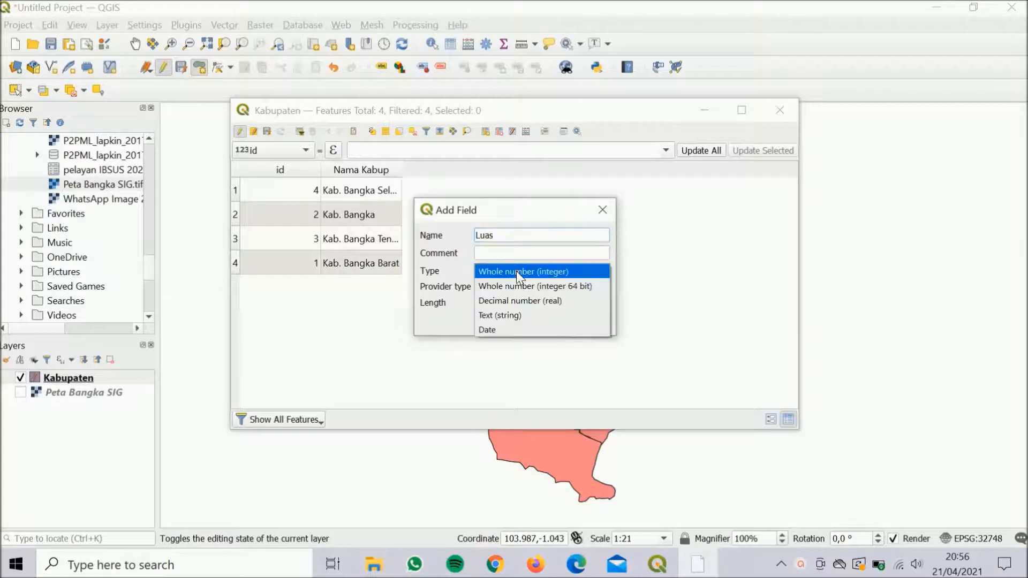
click(517, 300)
click(504, 305)
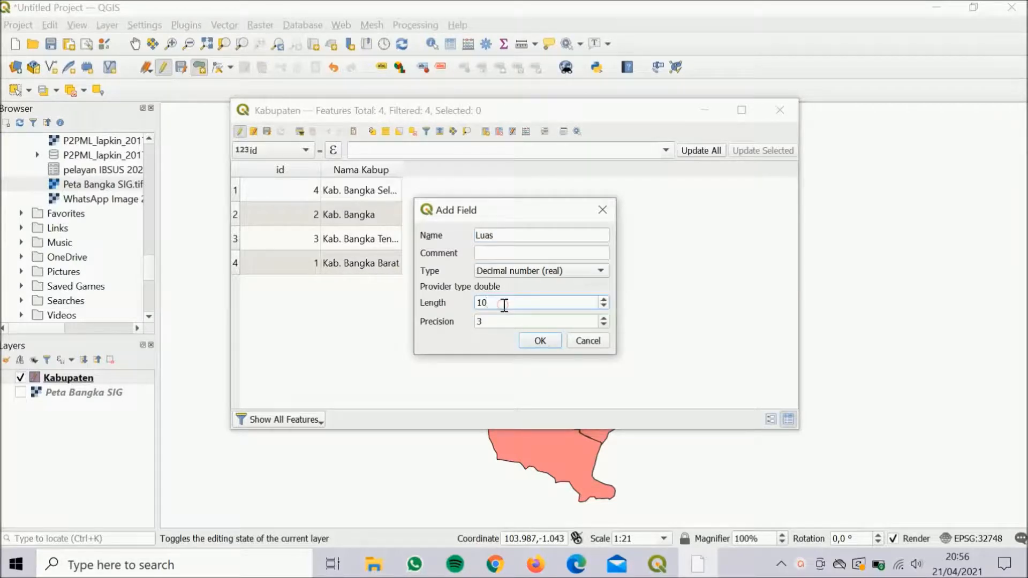
key(BackSpace)
key(BackSpace)
text(2)
click(542, 340)
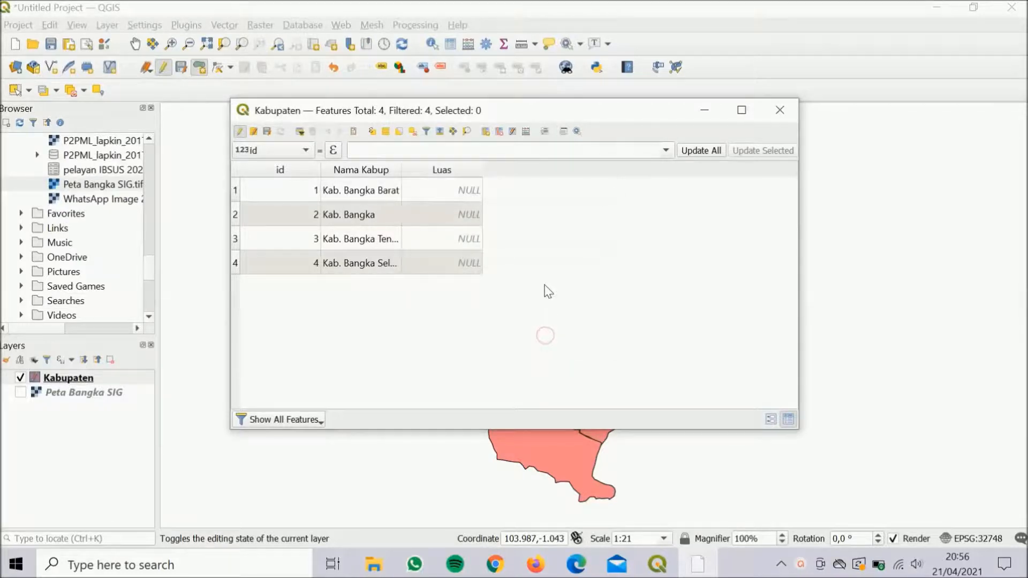
Choose Luas as the field to calculate and build the expression $area / 10000
click(291, 150)
click(289, 181)
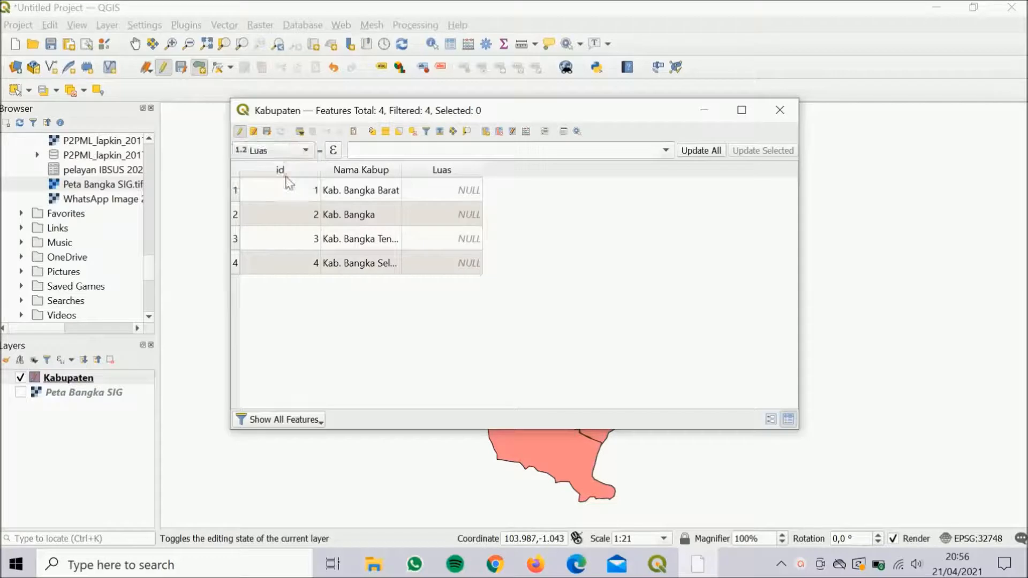
click(348, 151)
click(333, 150)
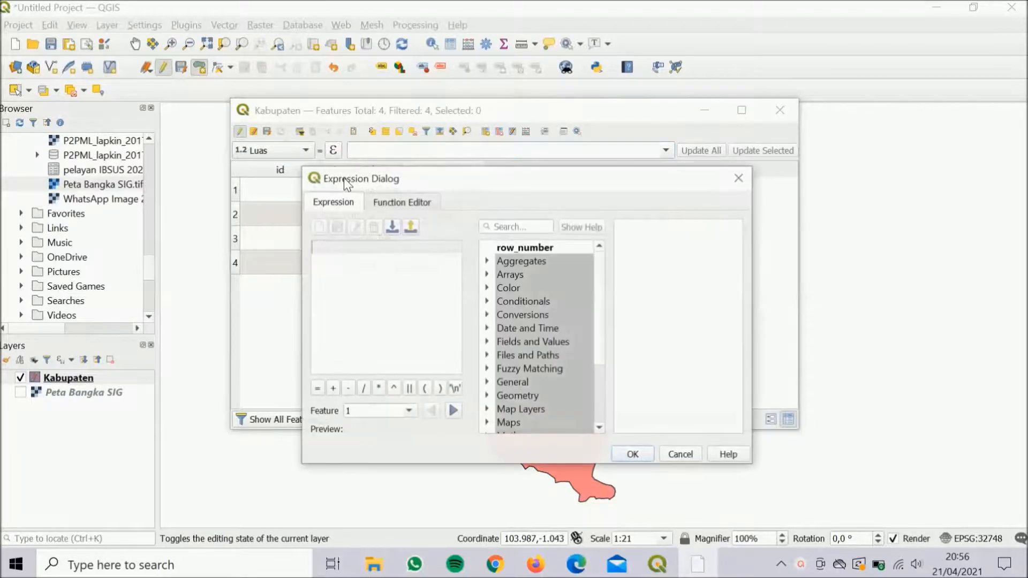
double_click(509, 396)
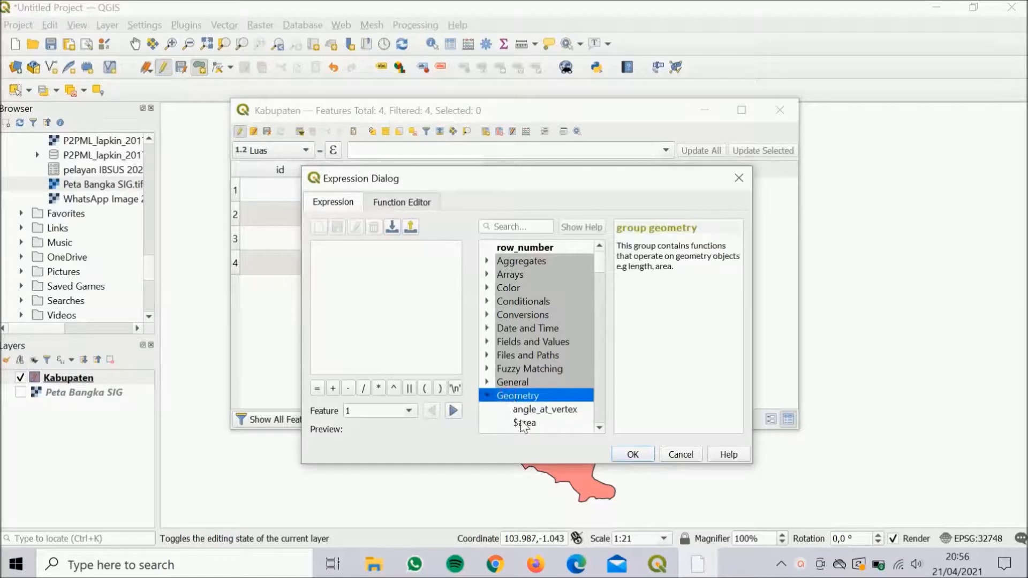
double_click(524, 423)
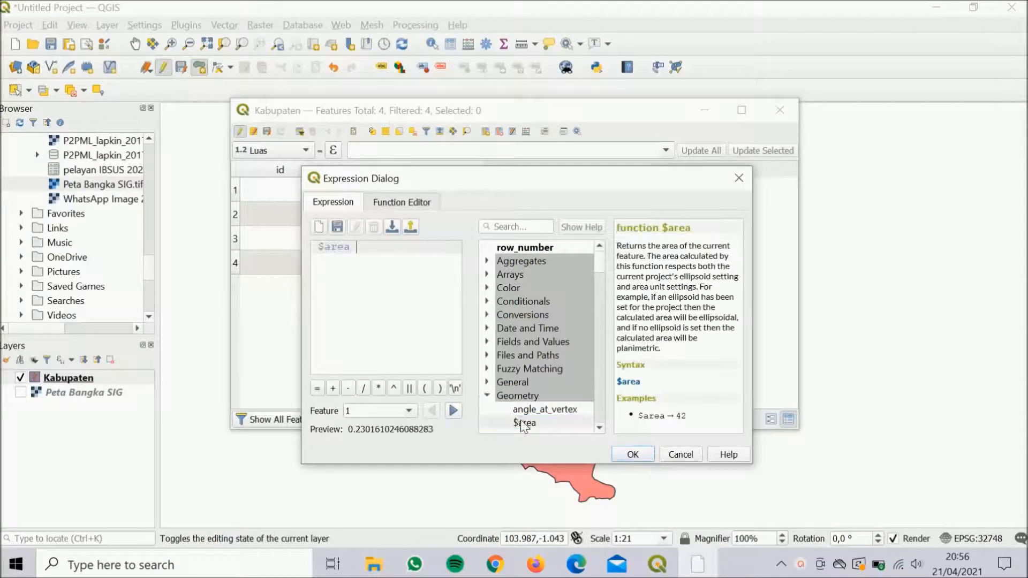
click(363, 388)
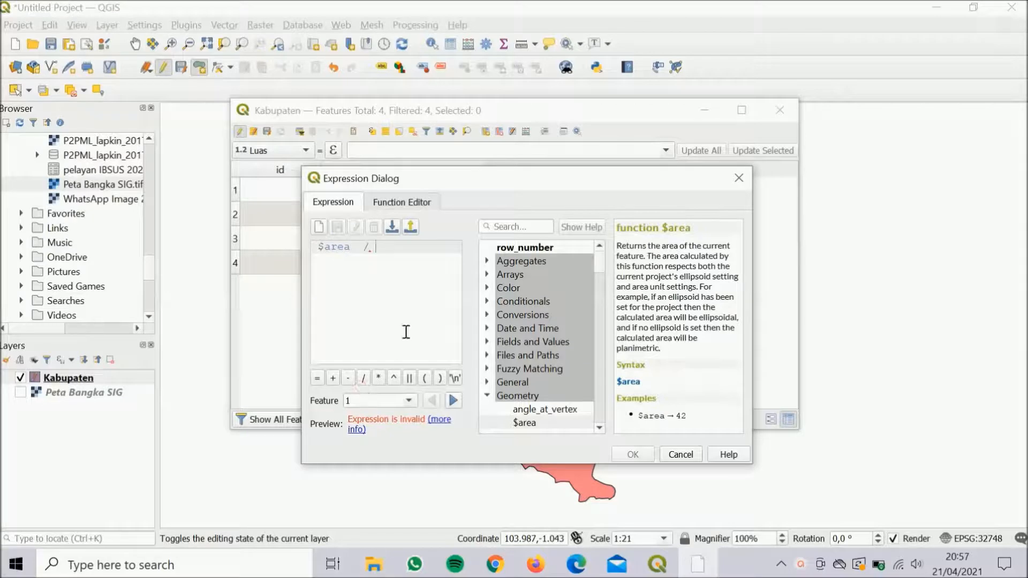
text(10000)
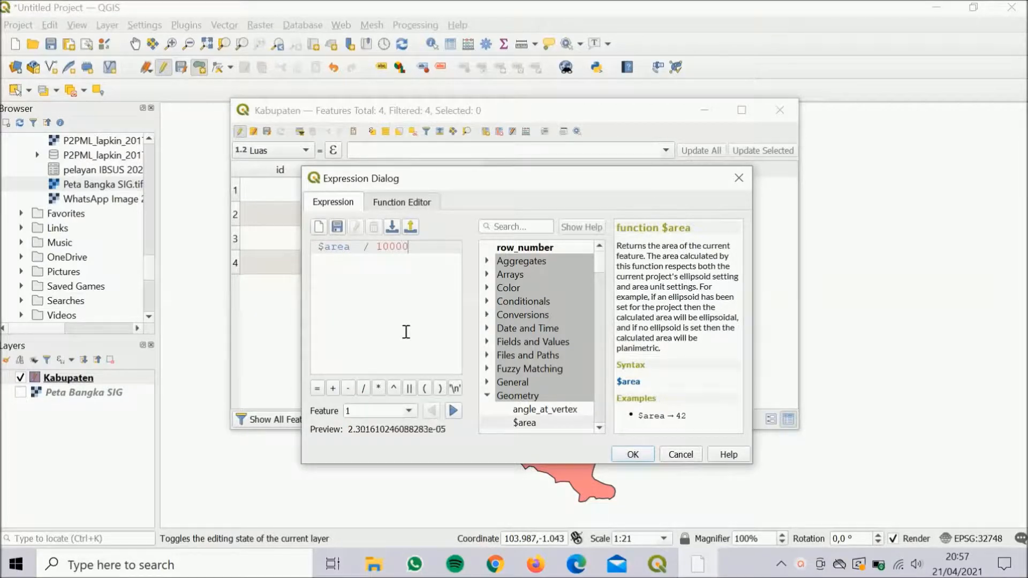
Accept the area expression, apply it to all features and save the Kabupaten layer edits
click(633, 454)
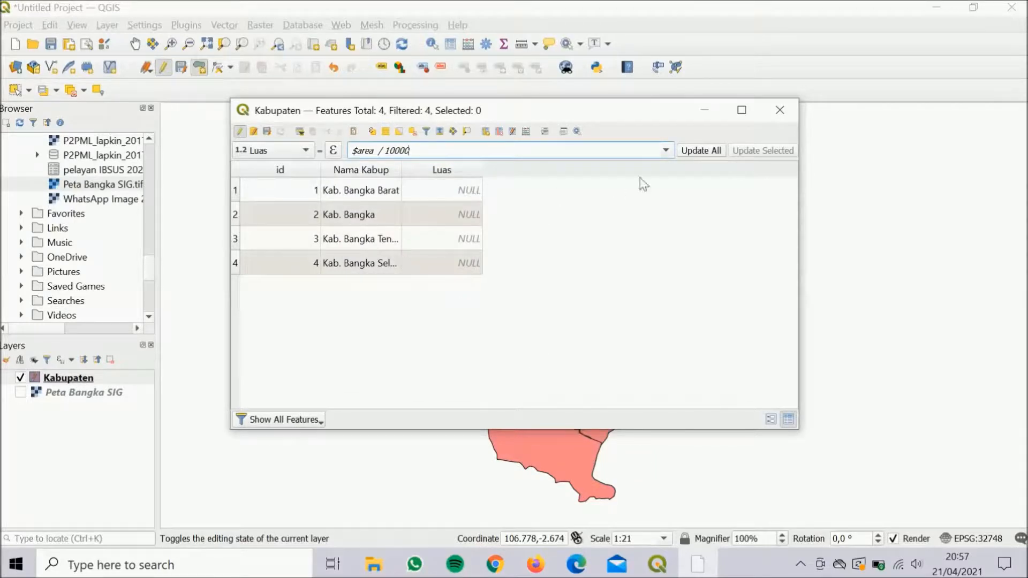
click(705, 150)
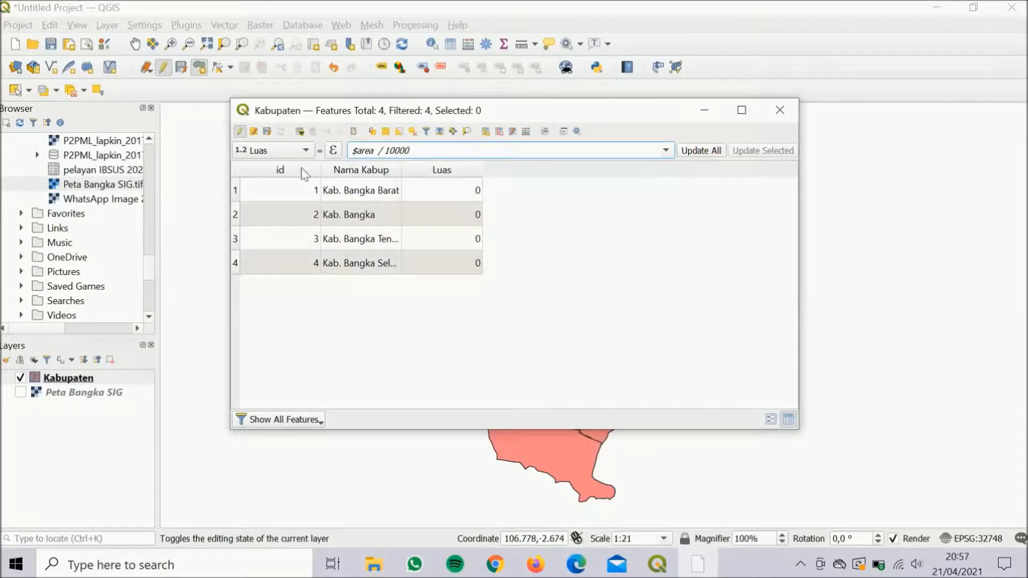
click(266, 132)
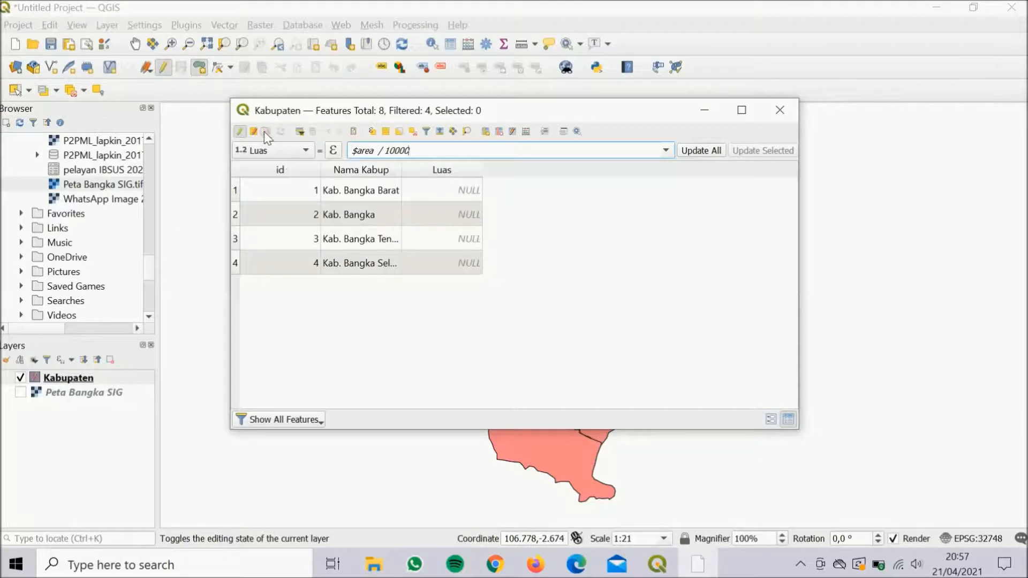
Close the Kabupaten attribute table
click(779, 112)
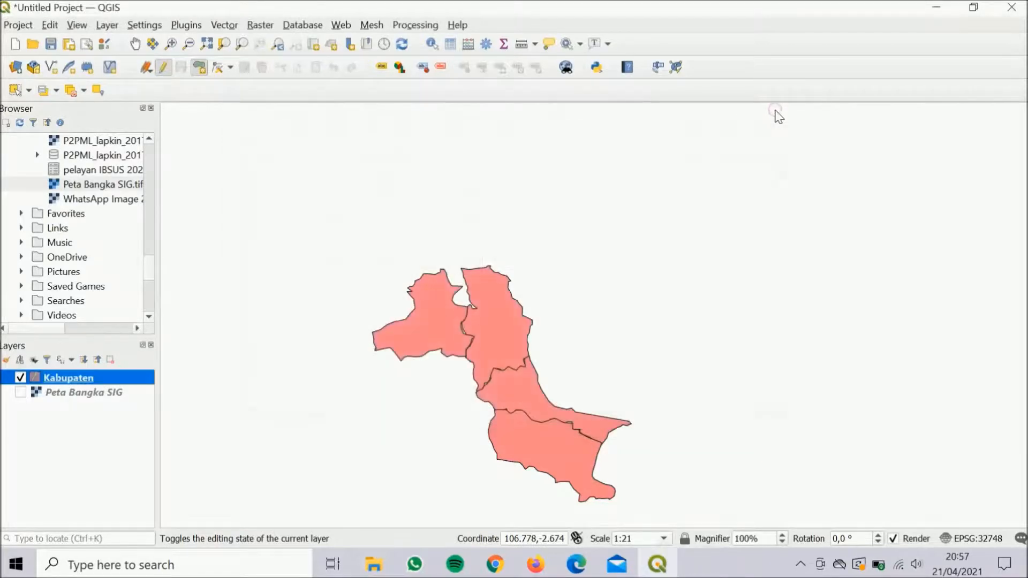
click(800, 563)
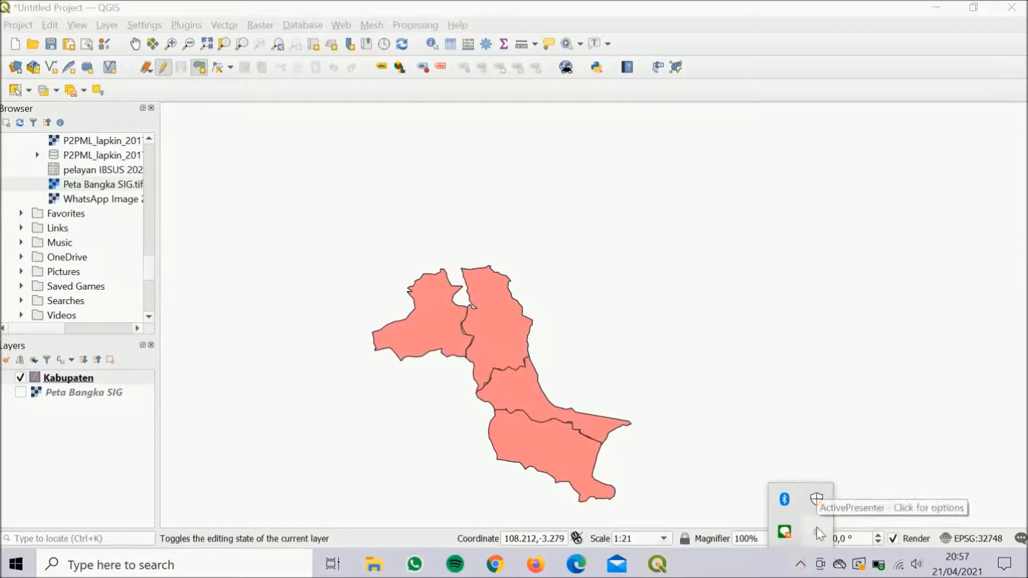
click(816, 529)
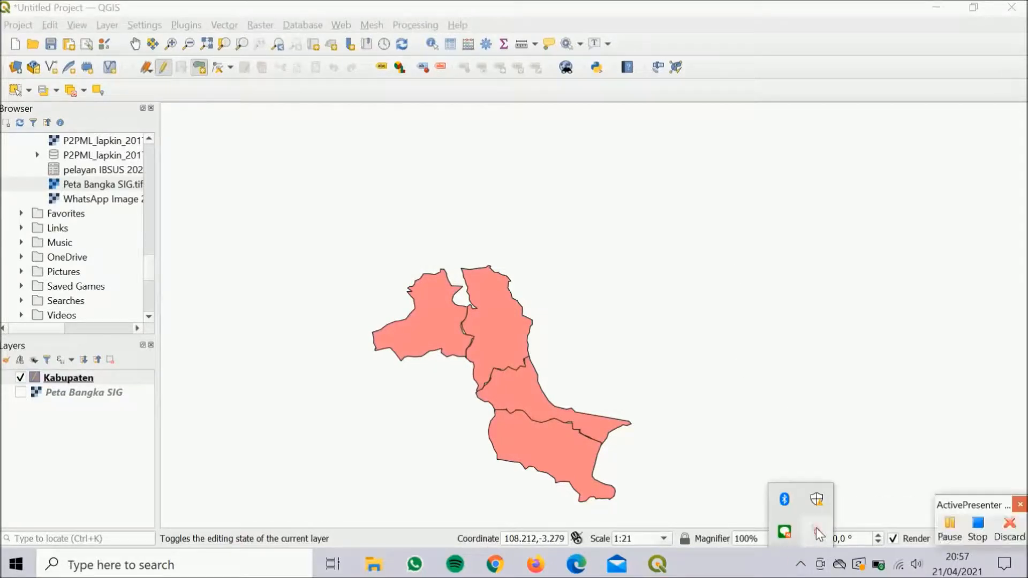
click(951, 526)
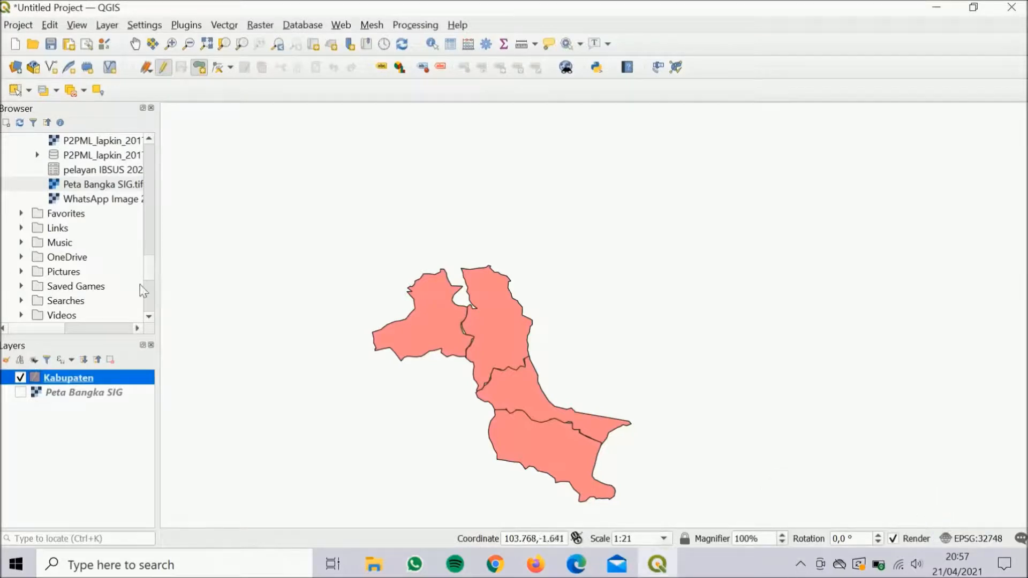
Open the Kabupaten layer's symbology properties and set a Categorized style based on the Nama Kabup field
right_click(80, 381)
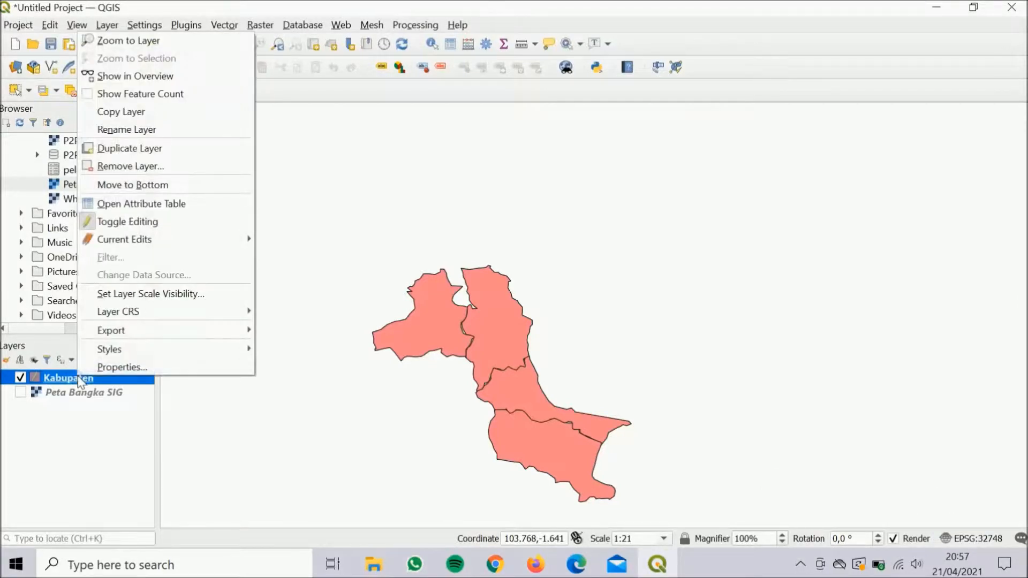
click(117, 367)
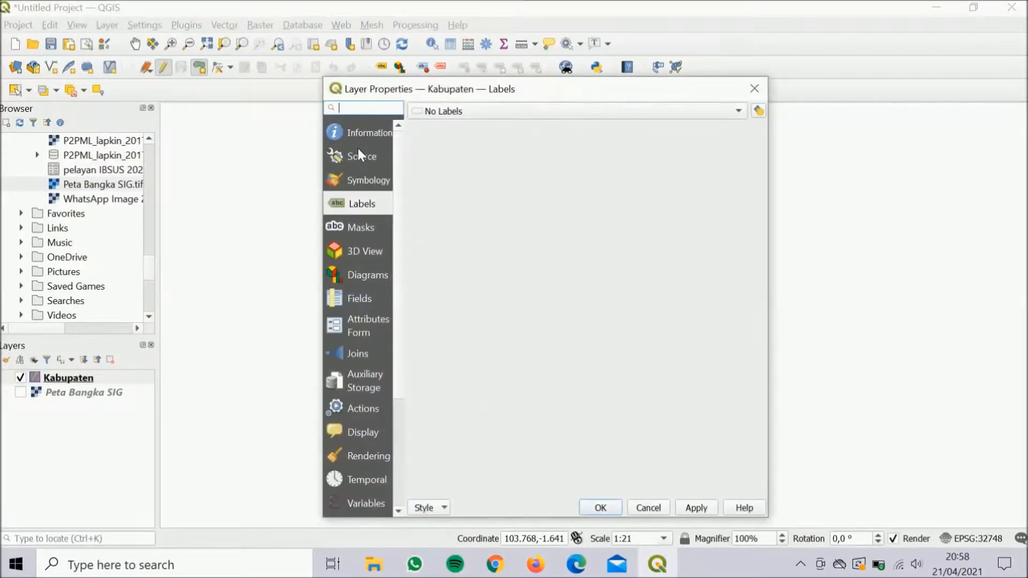
click(361, 179)
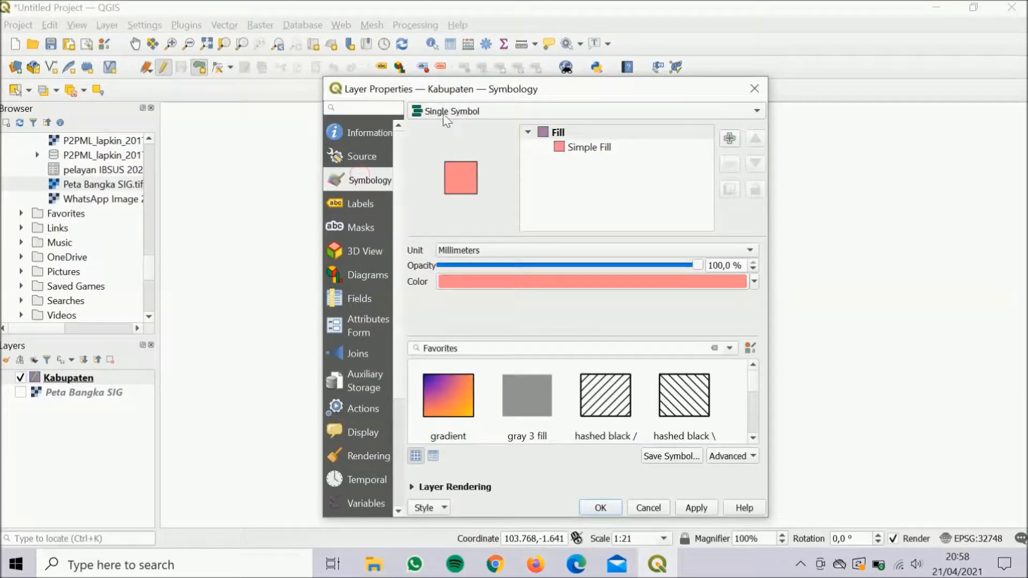
click(449, 111)
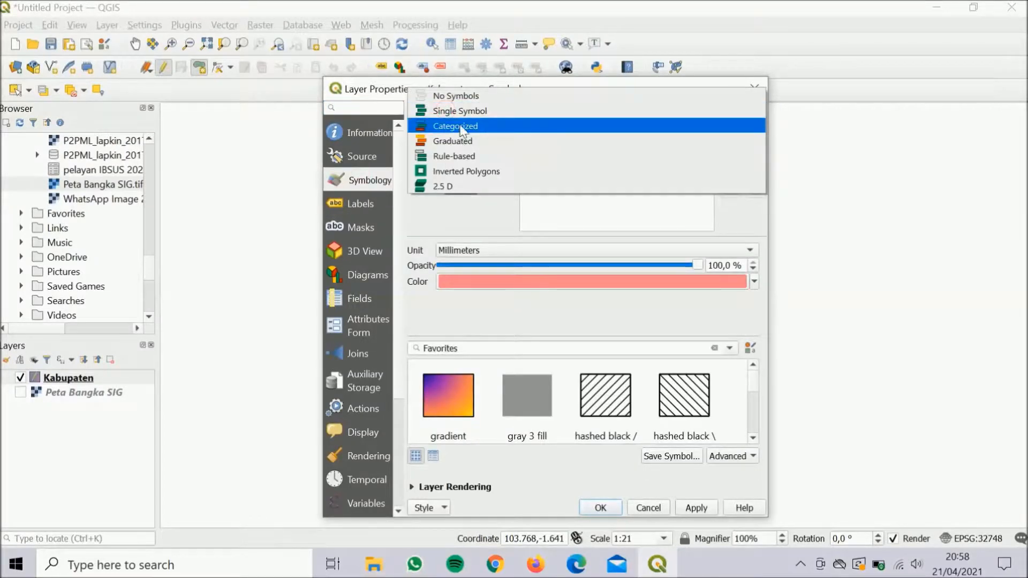
click(461, 131)
click(515, 131)
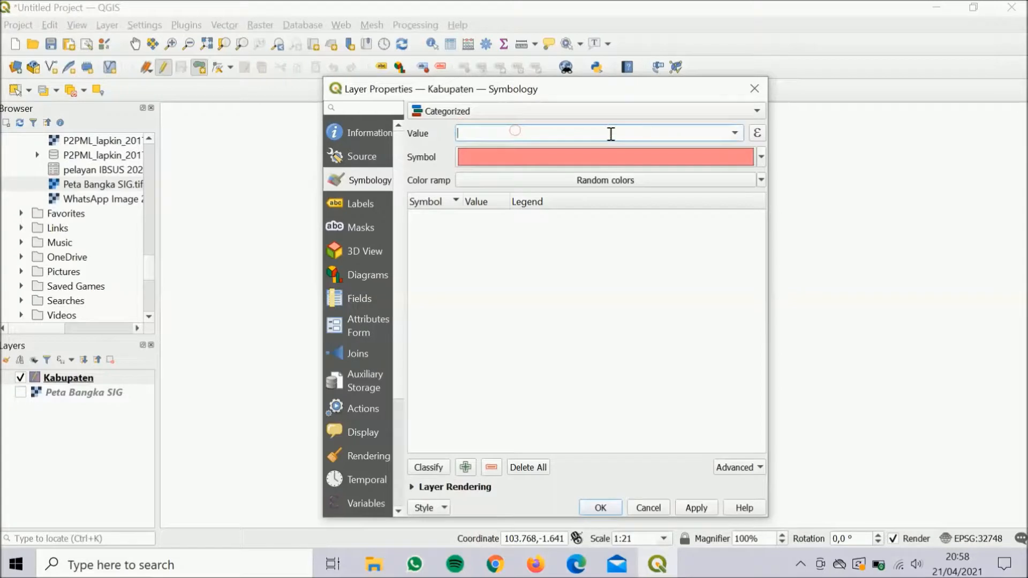
click(735, 132)
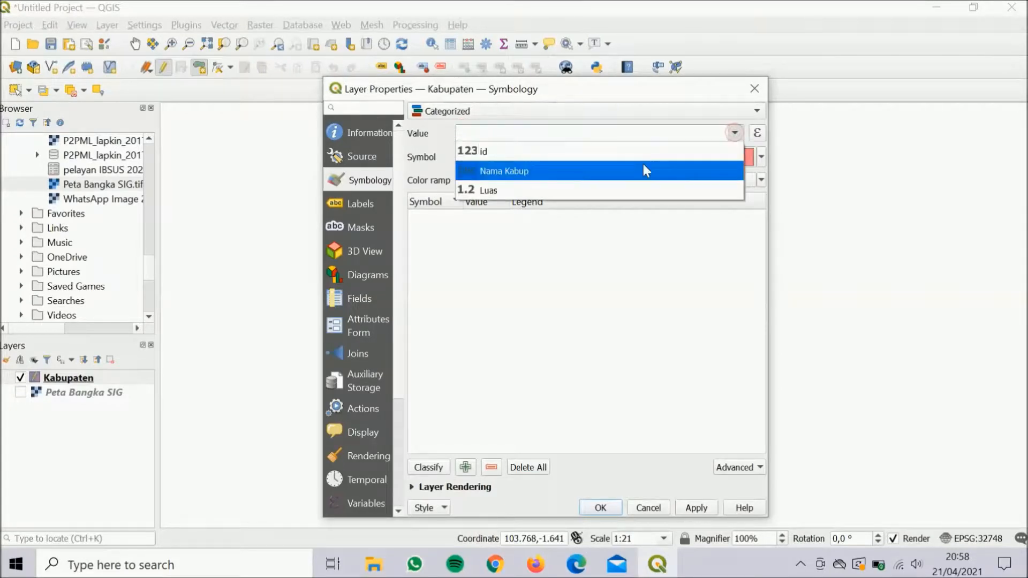
click(643, 172)
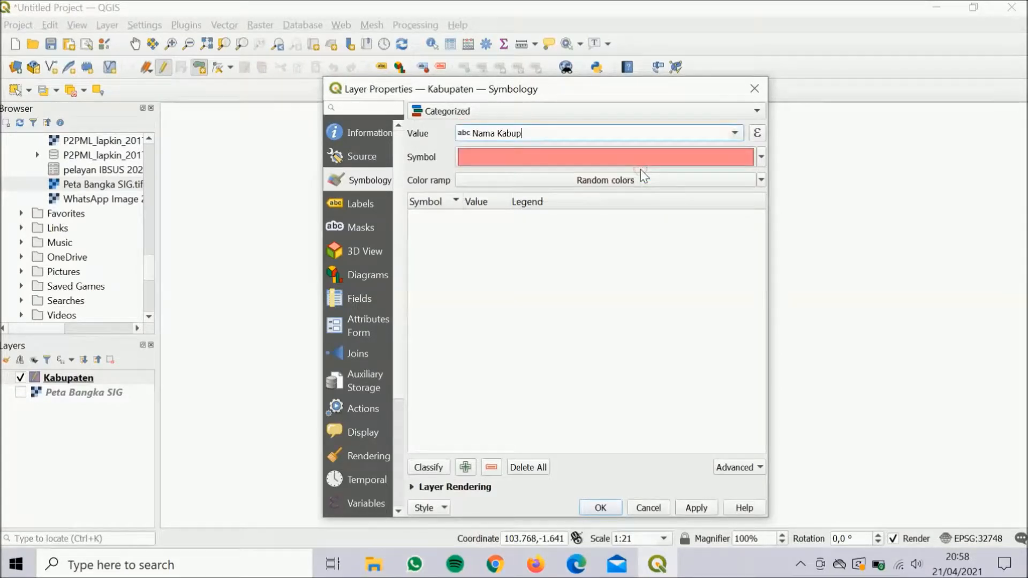
Shuffle the random color ramp, classify the Nama Kabup values and apply the categorized style to the Kabupaten layer
click(761, 161)
click(760, 181)
click(760, 181)
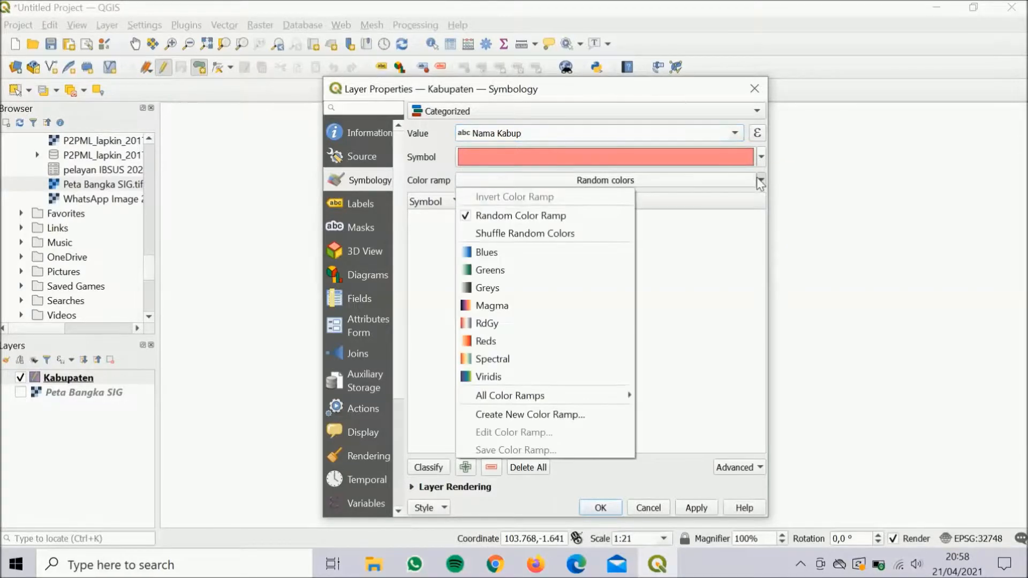
click(571, 234)
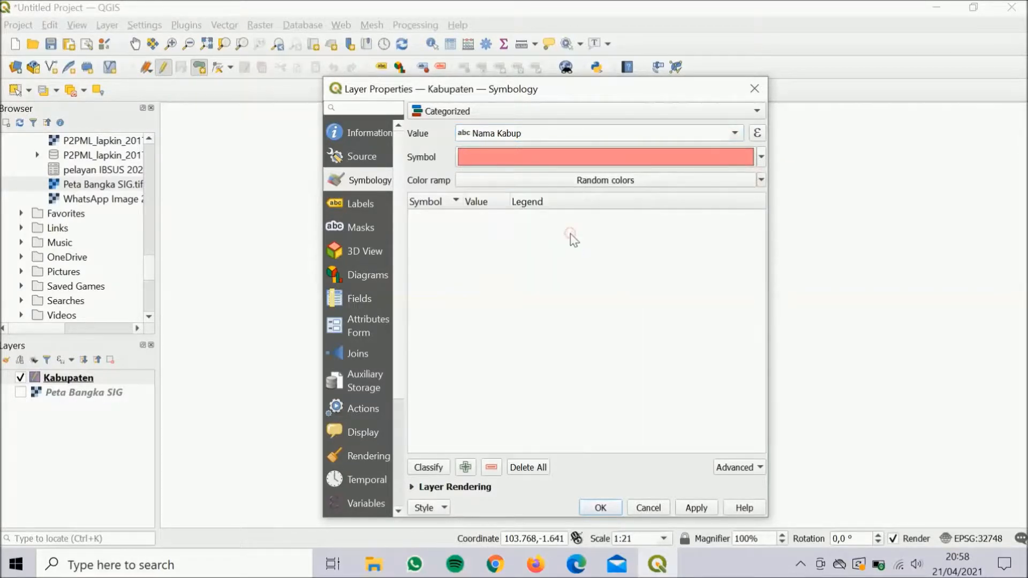
click(429, 467)
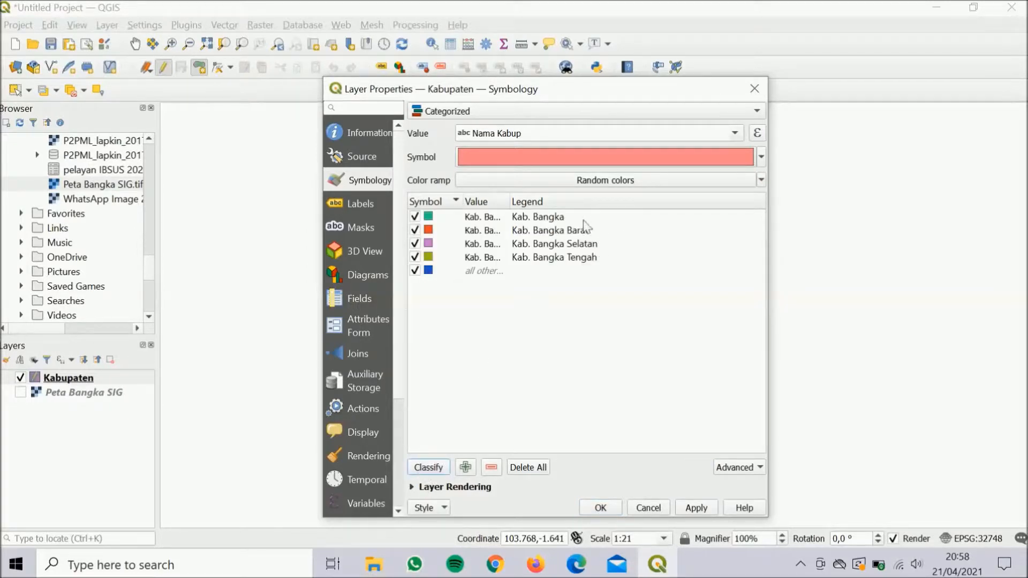
click(697, 509)
click(604, 509)
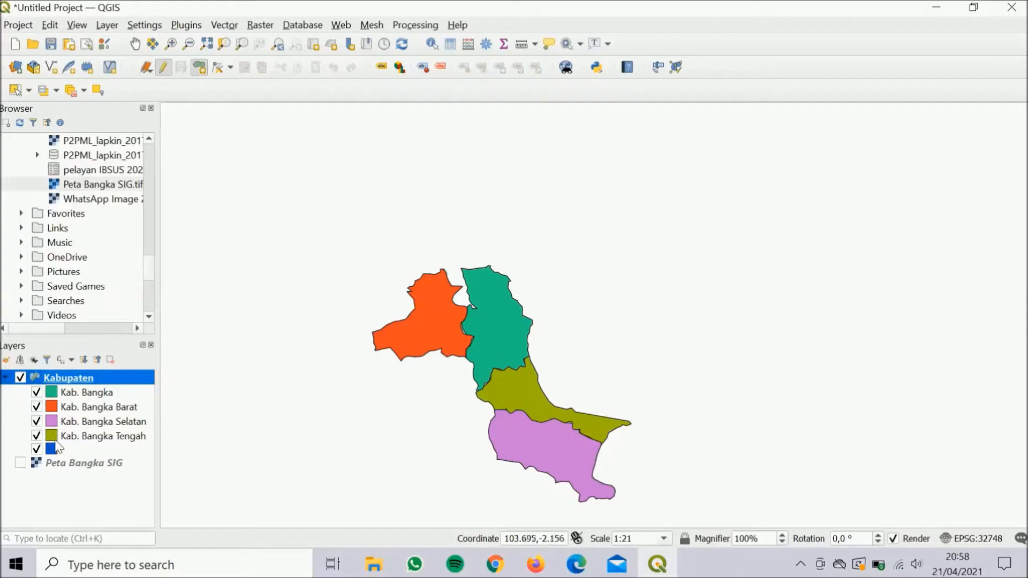
Label the Kabupaten polygons with Single Labels taken from the Nama Kabup field
right_click(94, 384)
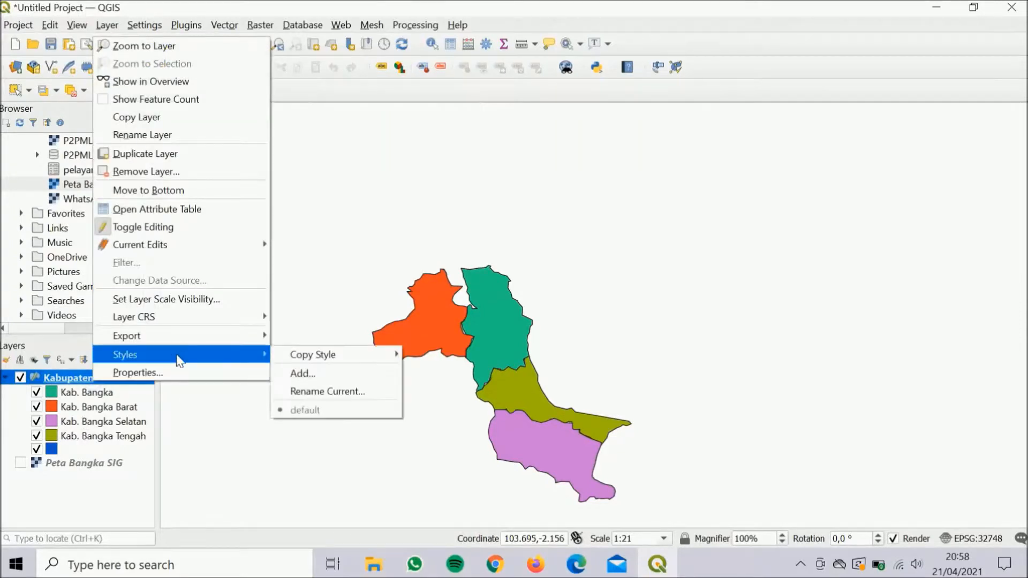
click(172, 371)
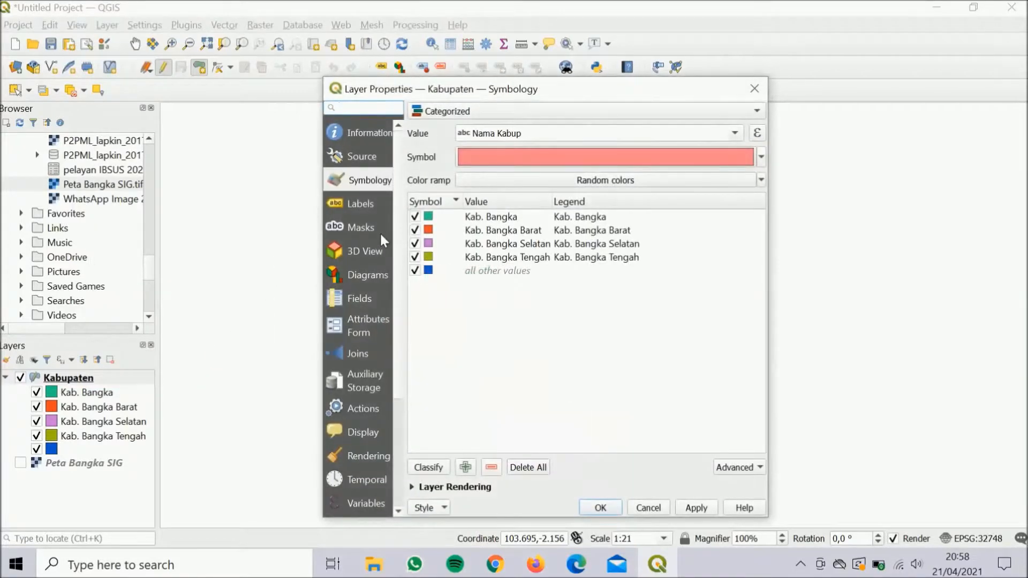
click(355, 203)
click(446, 112)
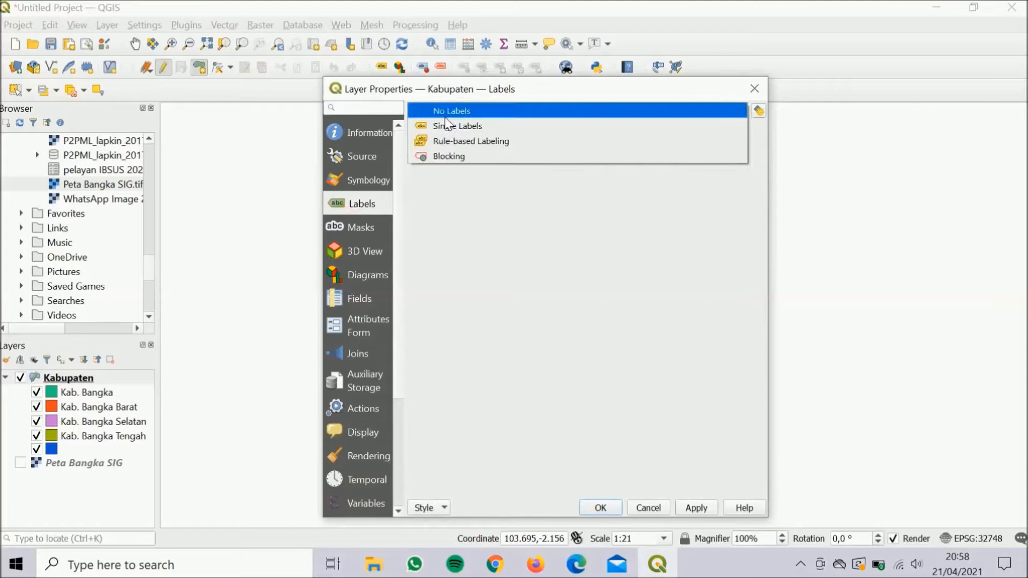
click(454, 128)
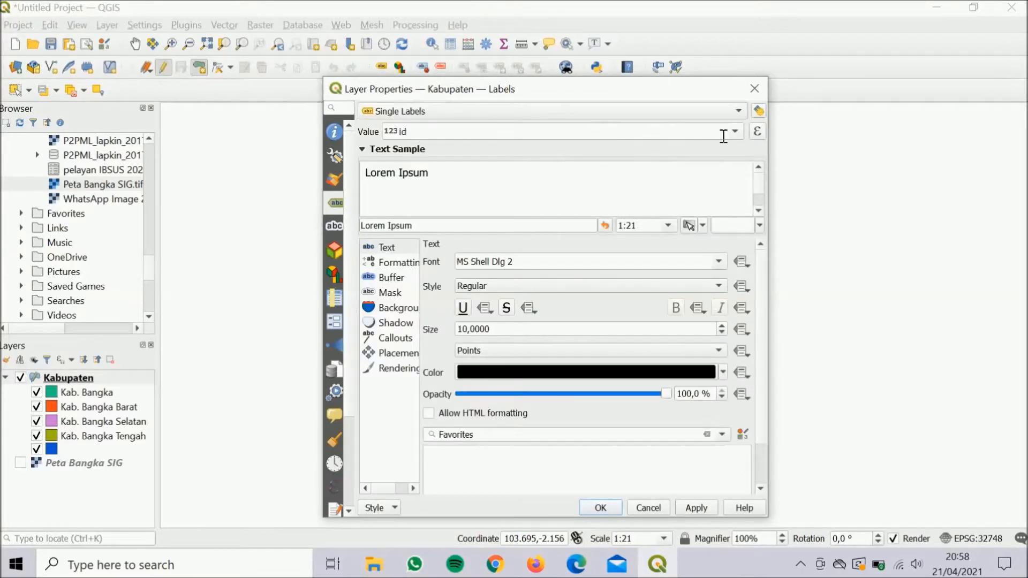
click(734, 131)
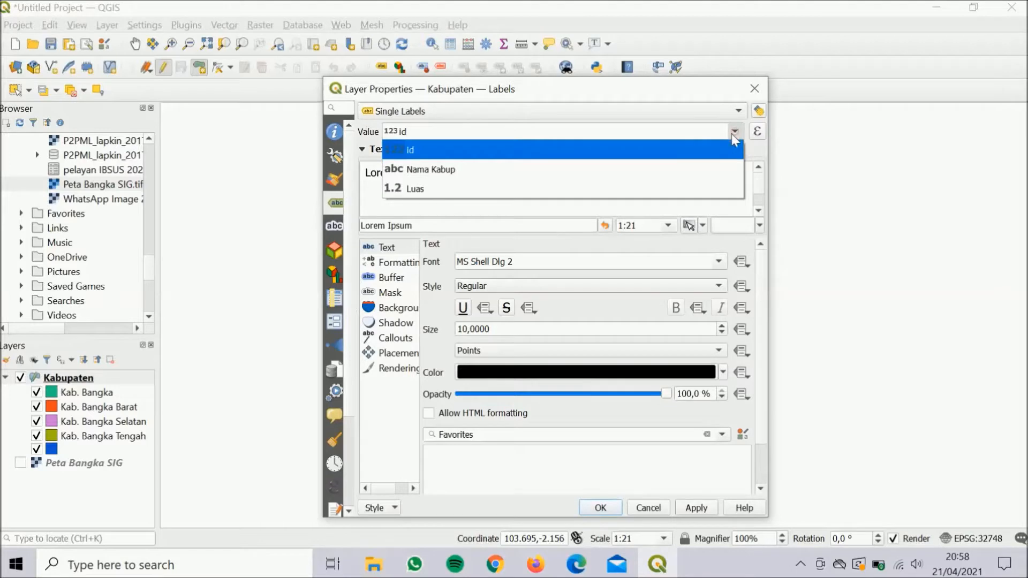
click(677, 174)
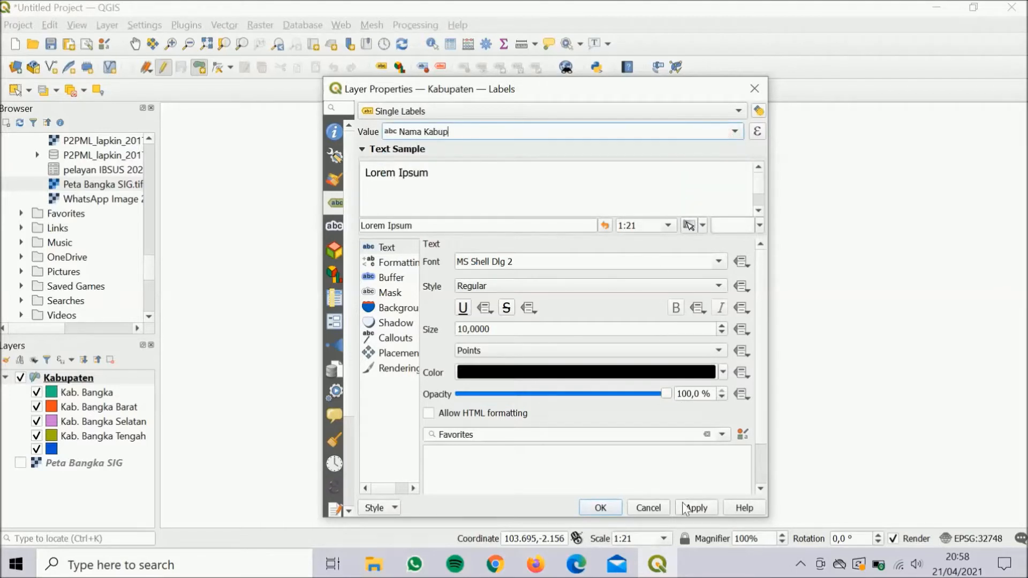
click(601, 507)
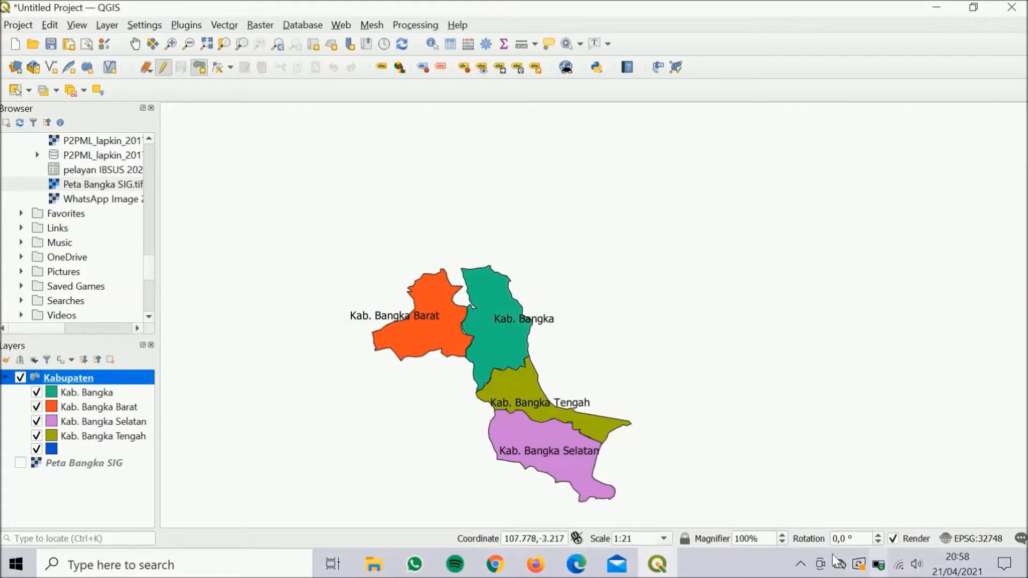
click(803, 565)
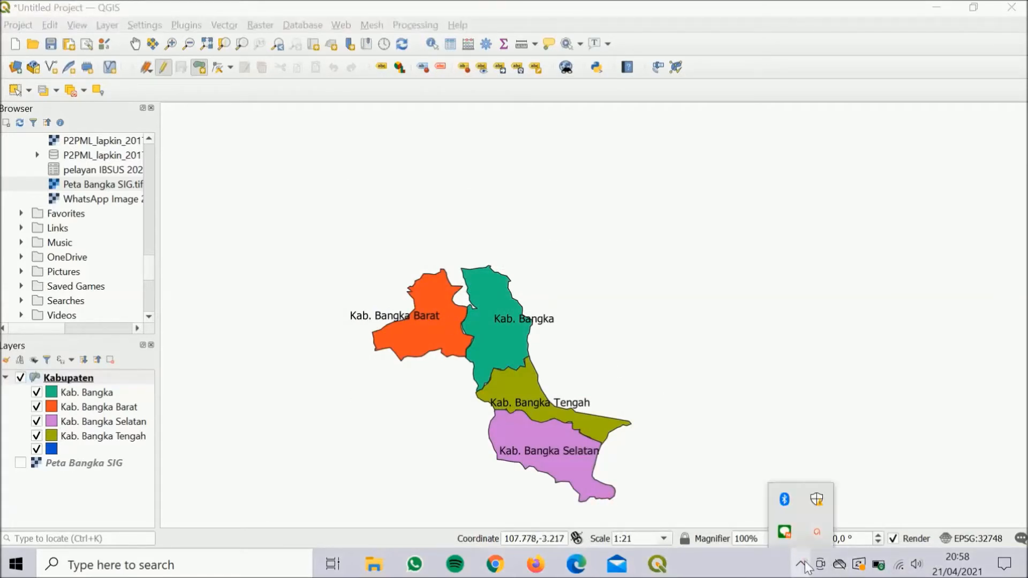
click(816, 532)
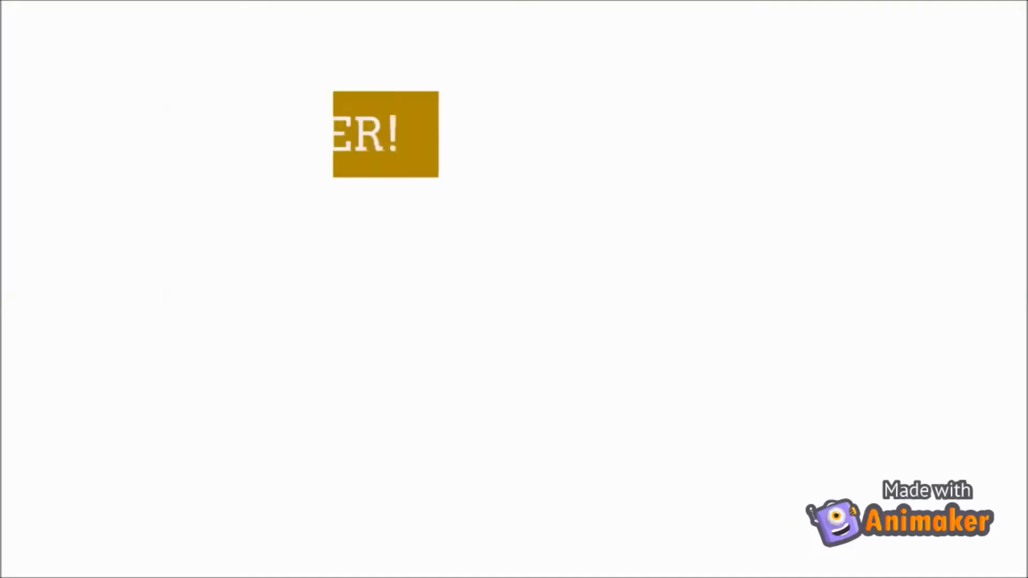